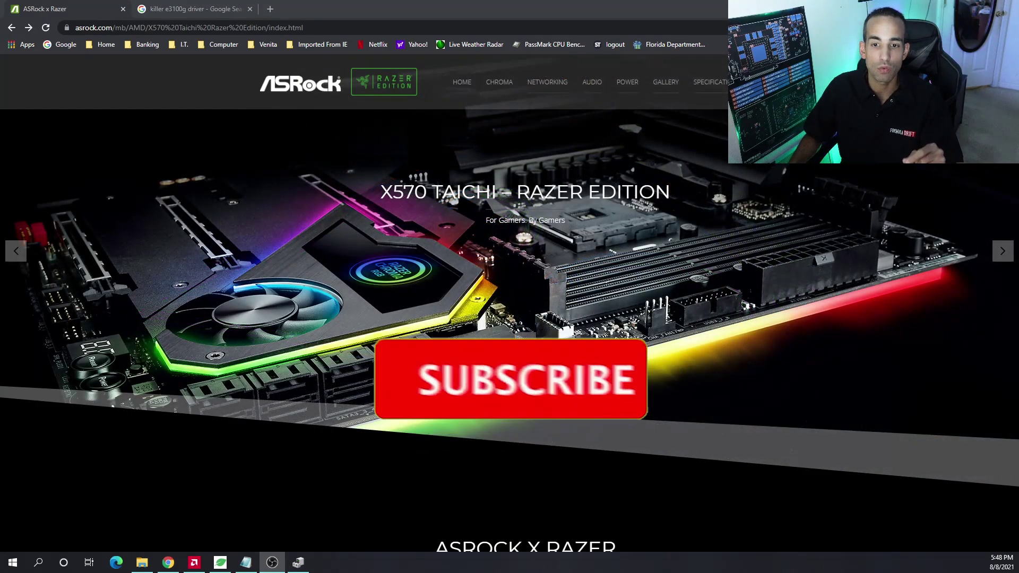
# - Launch Settings from Start and open Network reset at the bottom of Network & Internet's Status page
pyautogui.click(13, 562)
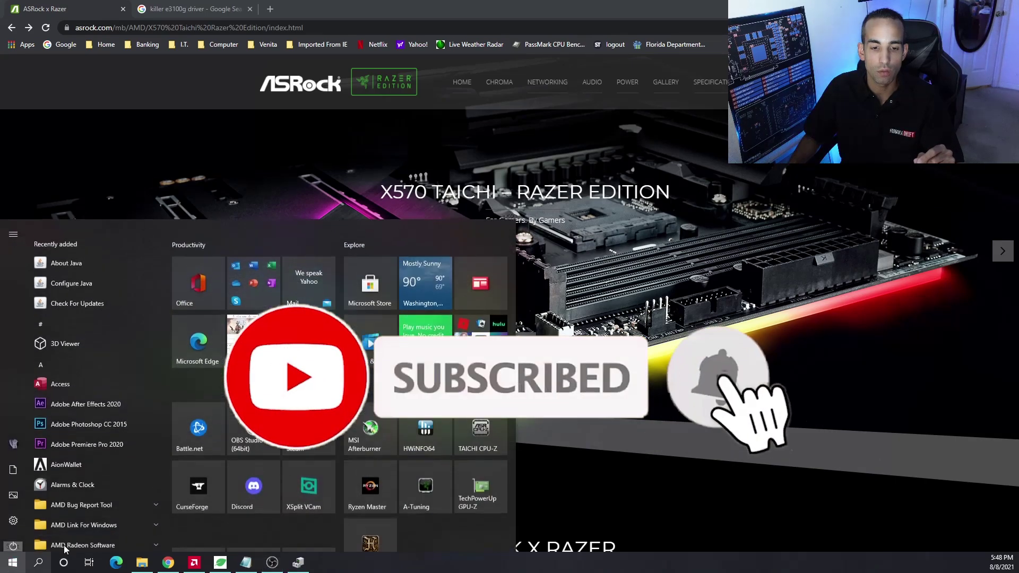
pyautogui.click(12, 518)
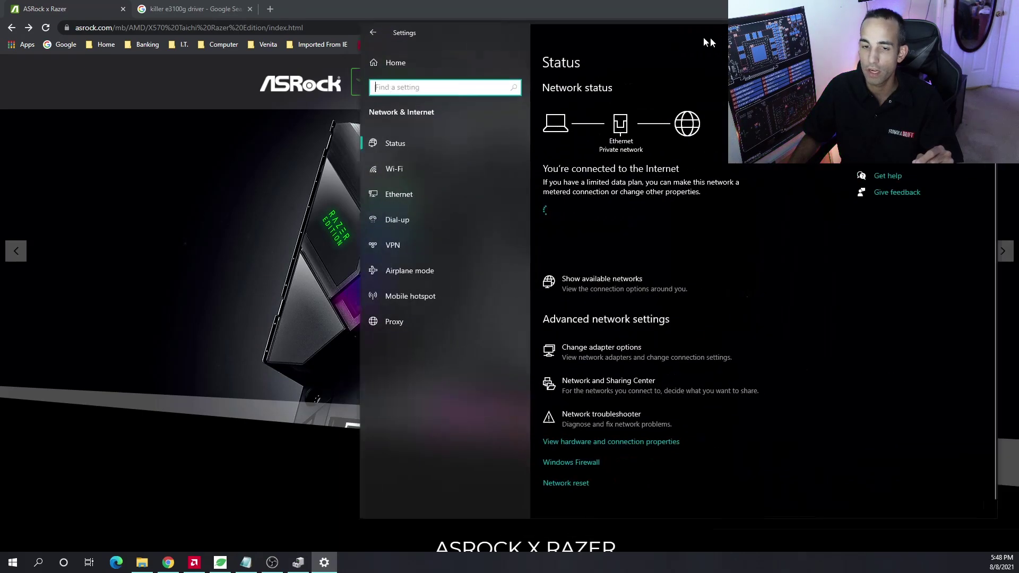
pyautogui.moveTo(710, 37); pyautogui.dragTo(470, 39)
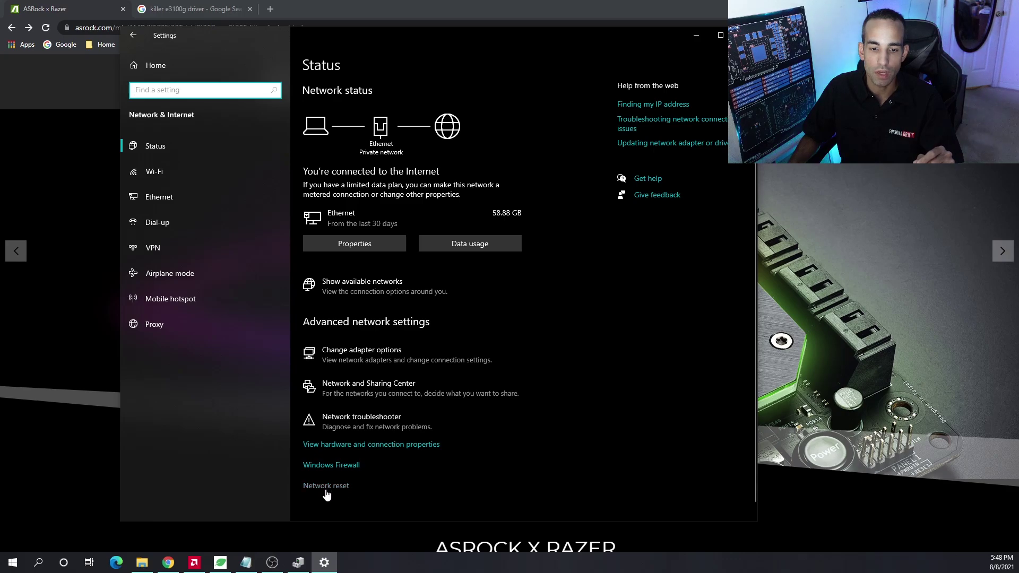
pyautogui.click(333, 490)
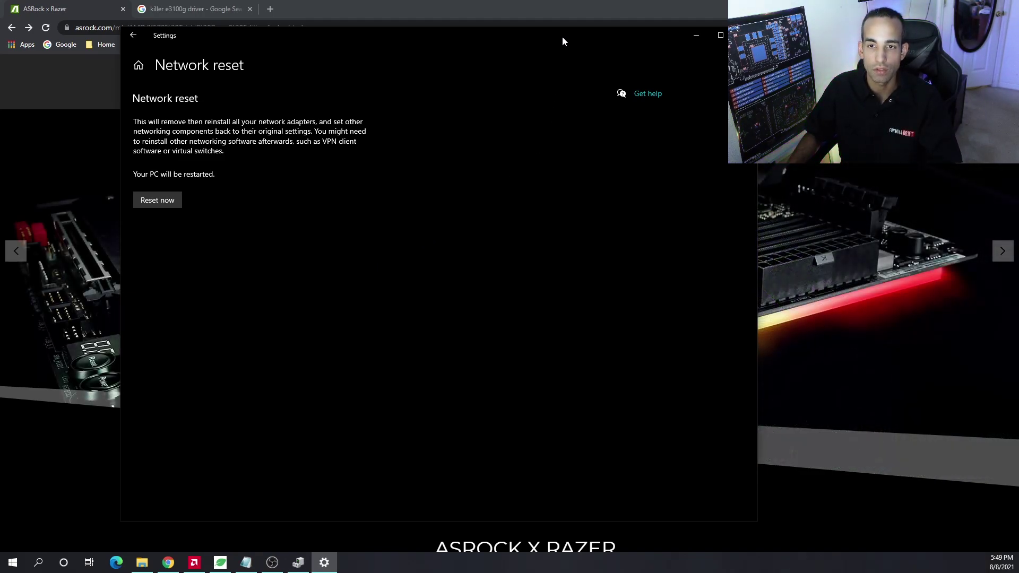
# - Close Settings, highlight the Killer Lan driver version in ASRock's downloads, and return to the Google results
pyautogui.click(744, 35)
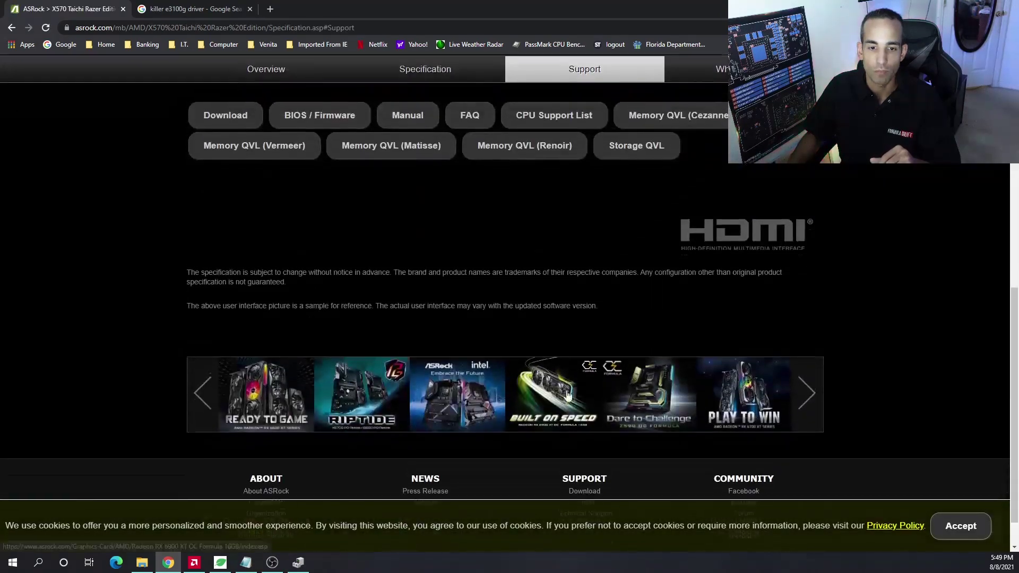
pyautogui.click(217, 123)
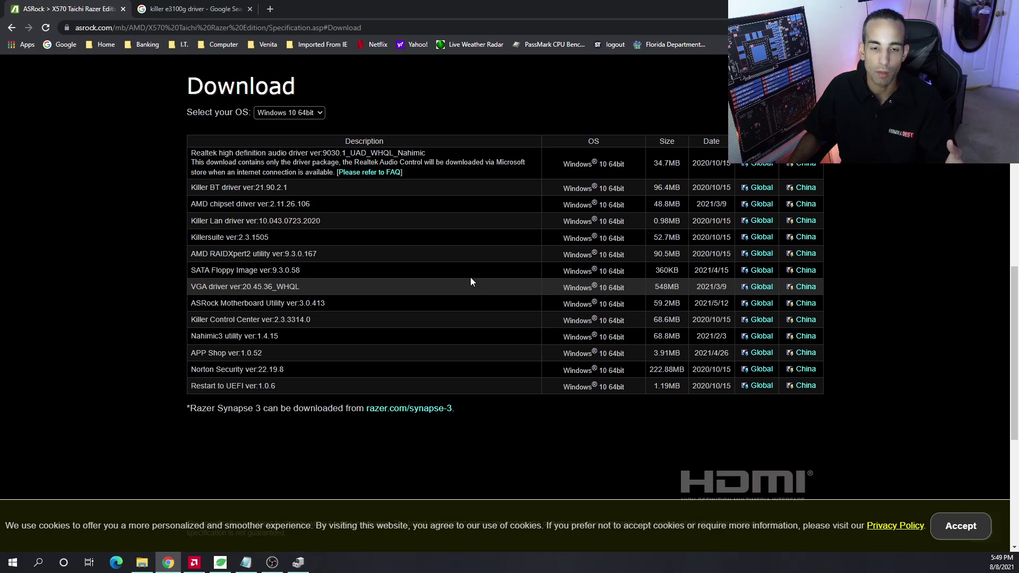
pyautogui.moveTo(316, 221); pyautogui.dragTo(273, 221)
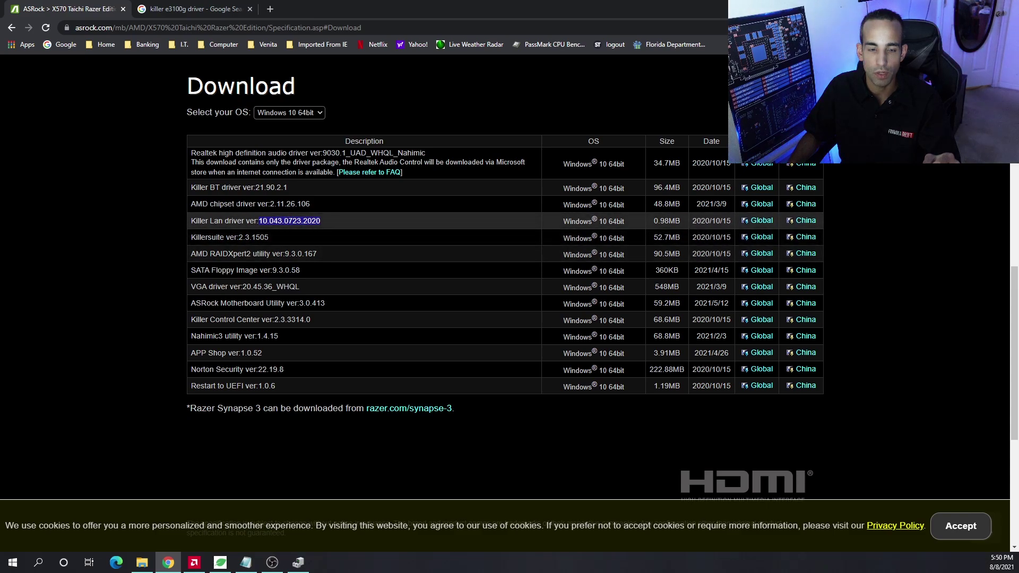
pyautogui.click(196, 11)
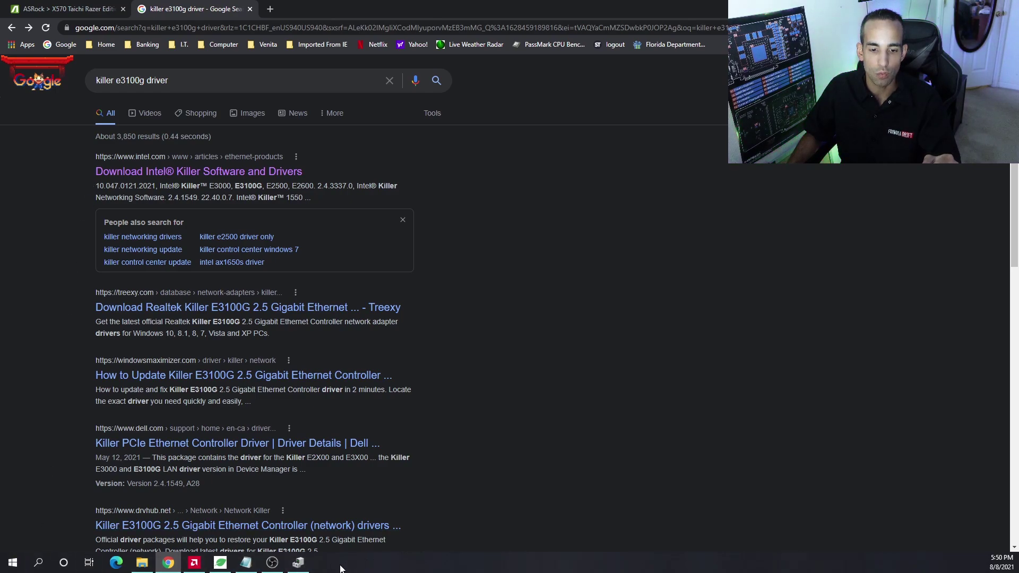
# - Launch Device Manager from the Start right-click menu and select the Killer E3100G 2.5 Gigabit Ethernet Controller
pyautogui.click(297, 562)
pyautogui.click(599, 106)
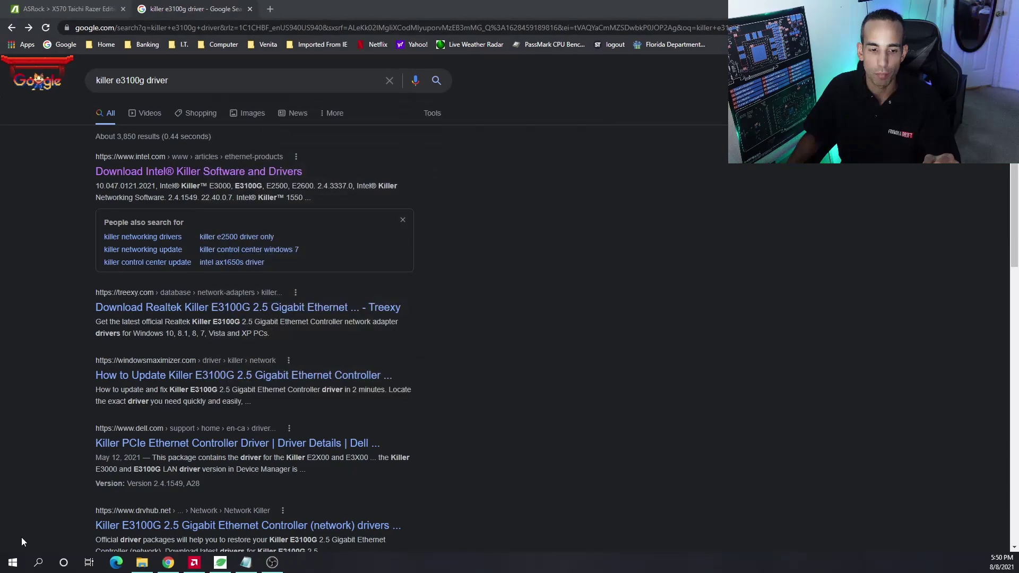
pyautogui.rightClick(10, 566)
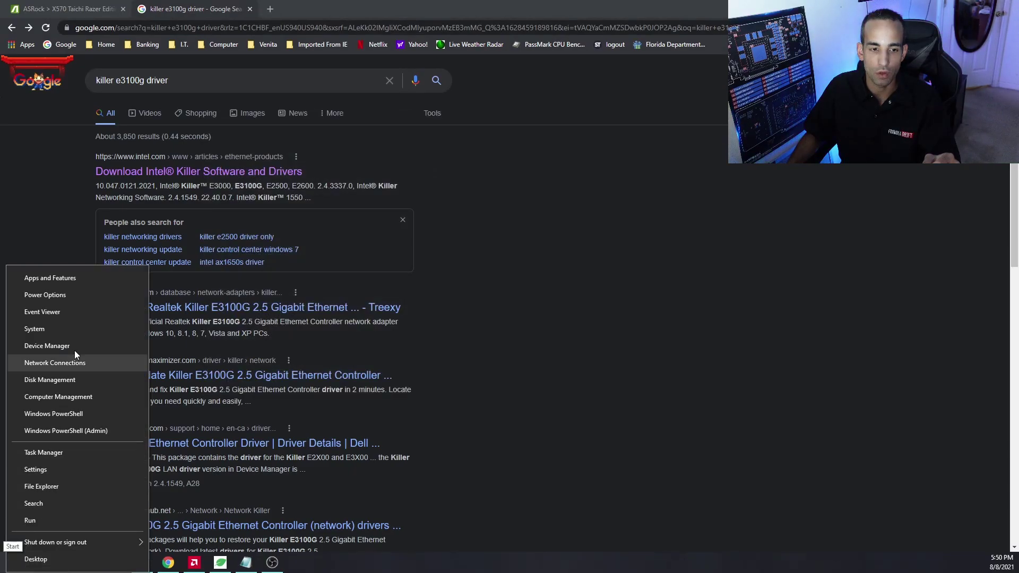
pyautogui.click(75, 345)
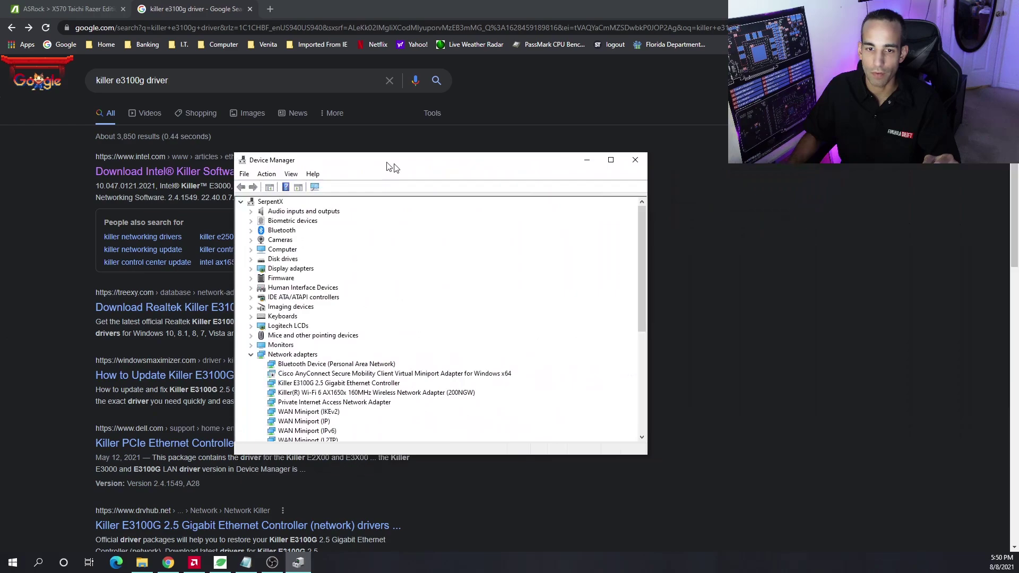
pyautogui.moveTo(392, 161); pyautogui.dragTo(257, 136)
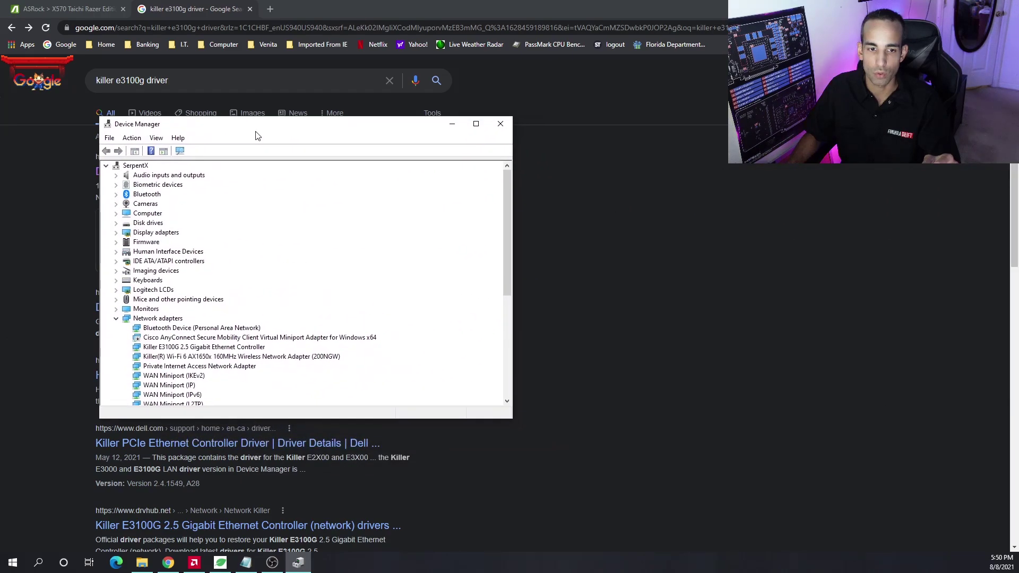
pyautogui.click(115, 318)
pyautogui.scroll(-2, 253, 273)
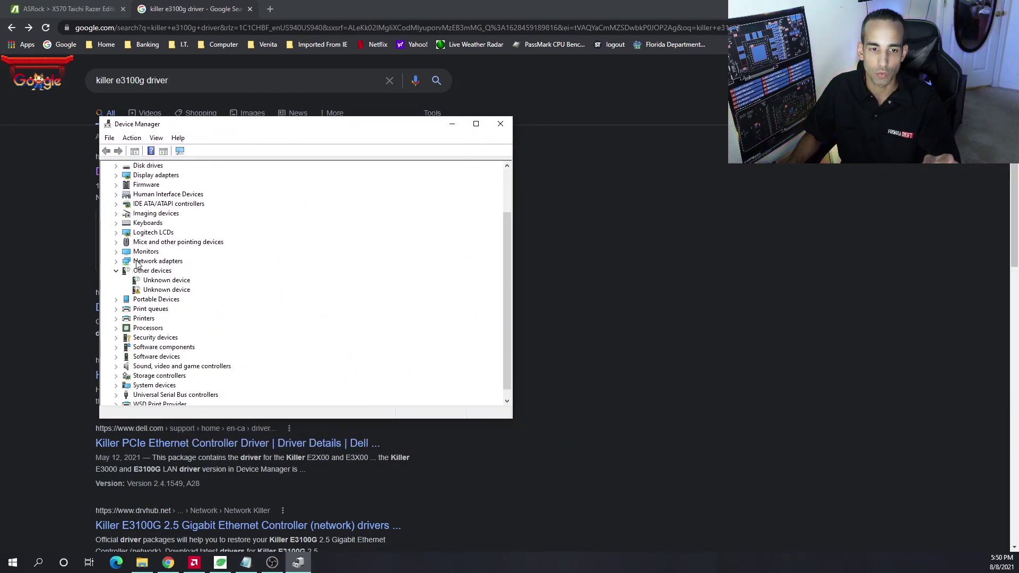
pyautogui.click(117, 262)
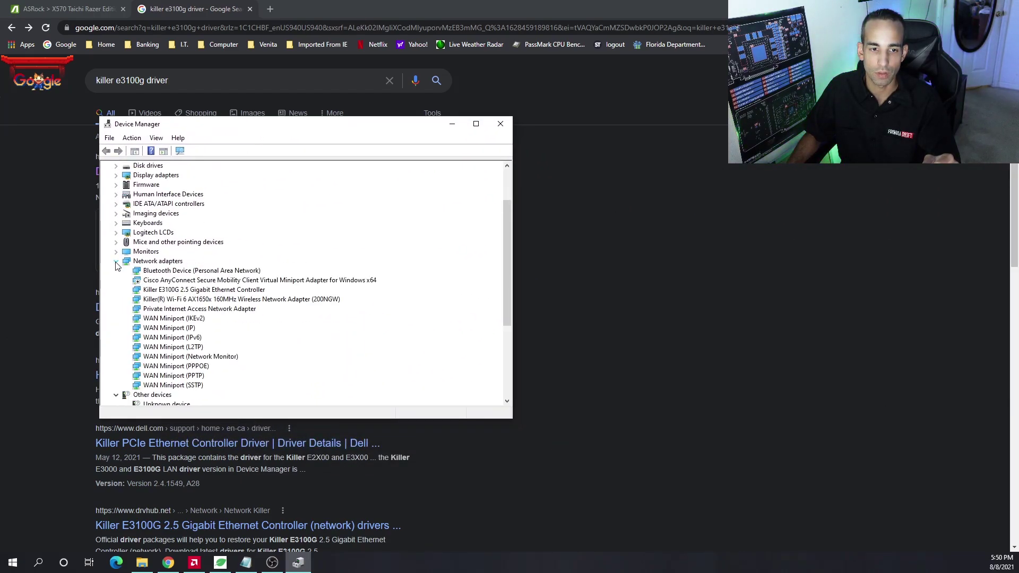
pyautogui.click(178, 291)
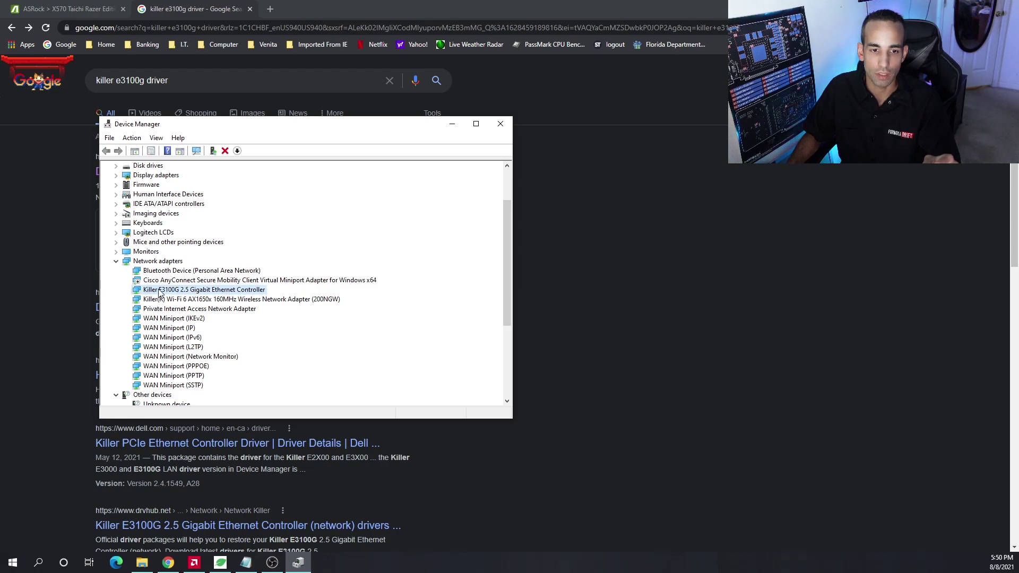
# - Bring Chrome's 'killer e3100g driver' results to the front, select the query and browse the results
pyautogui.click(803, 285)
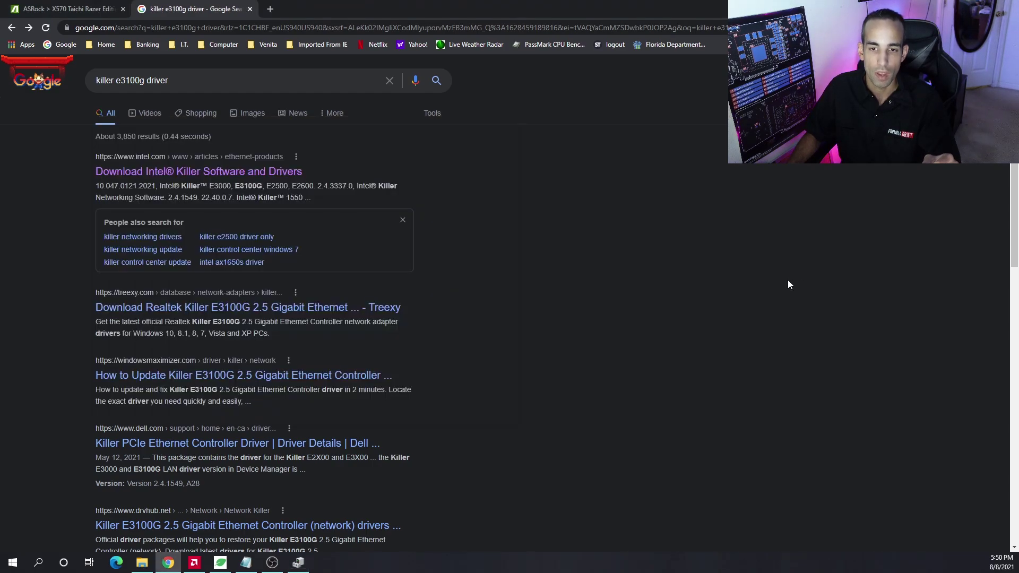
pyautogui.tripleClick(186, 83)
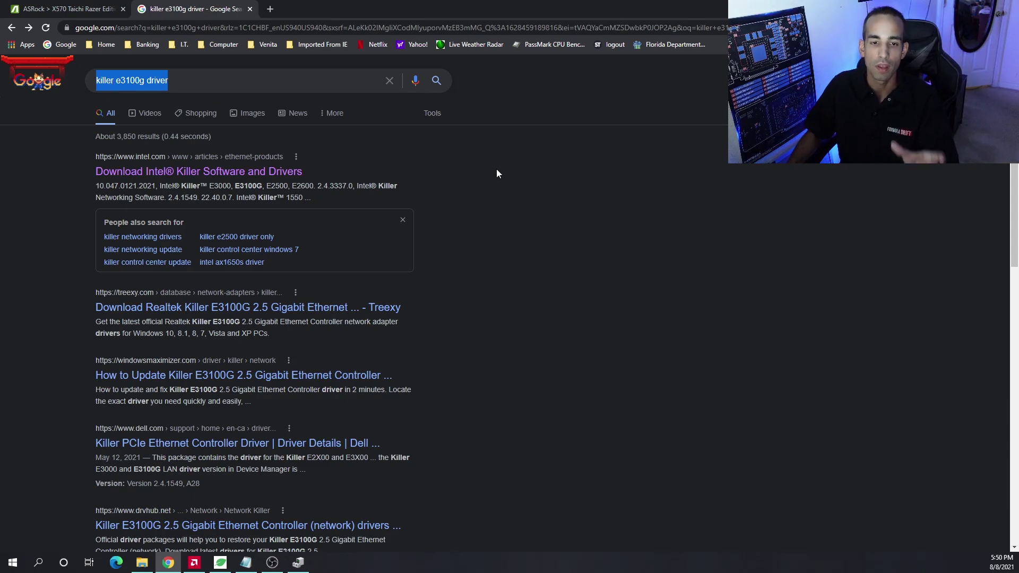
pyautogui.scroll(-1, 625, 357)
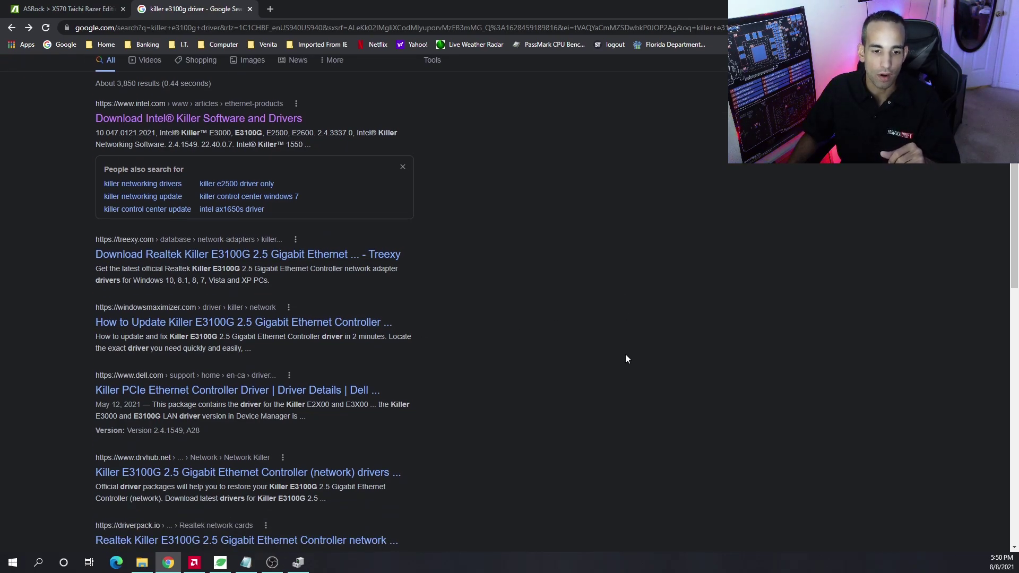
pyautogui.scroll(-1, 626, 355)
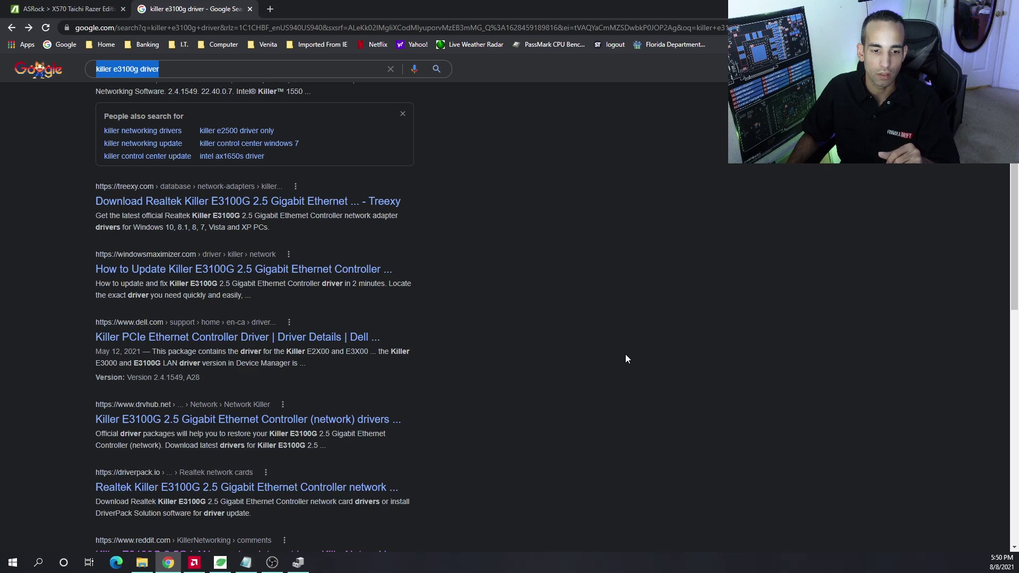
pyautogui.scroll(2, 626, 358)
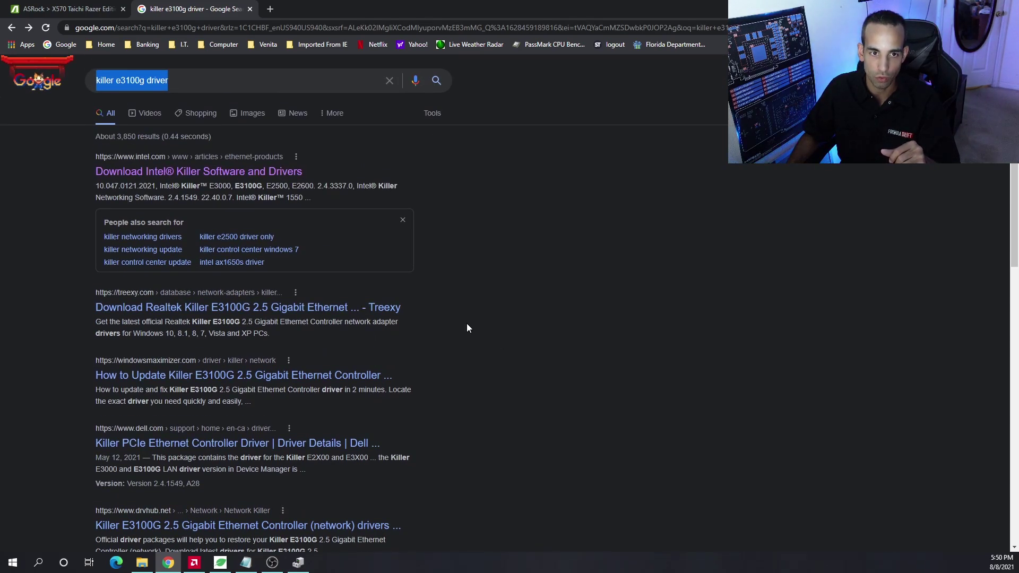
# - Open Intel's Killer Software and Drivers page showing the latest driver 10.047.0121.2021
pyautogui.click(172, 178)
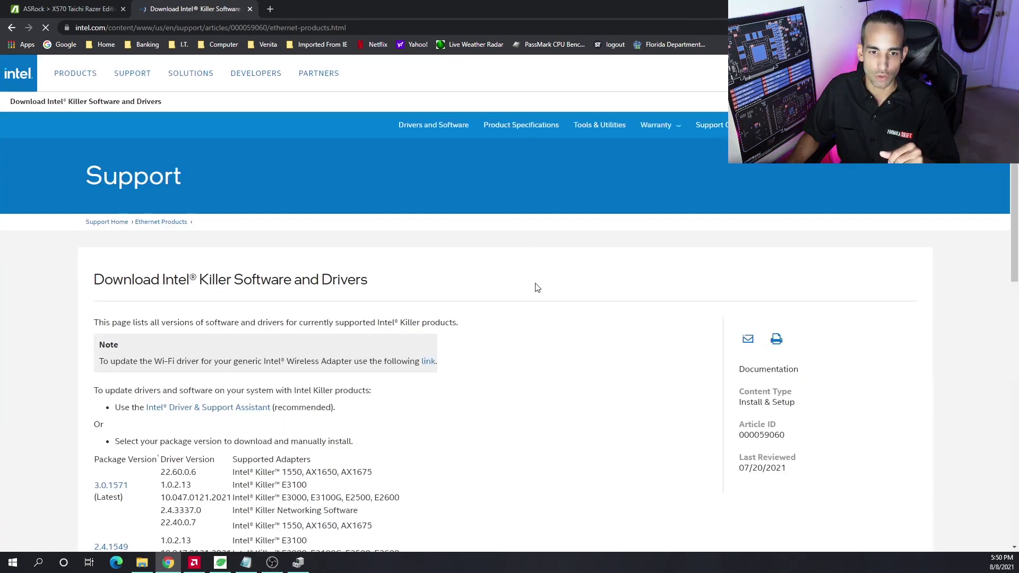
pyautogui.scroll(-3, 534, 300)
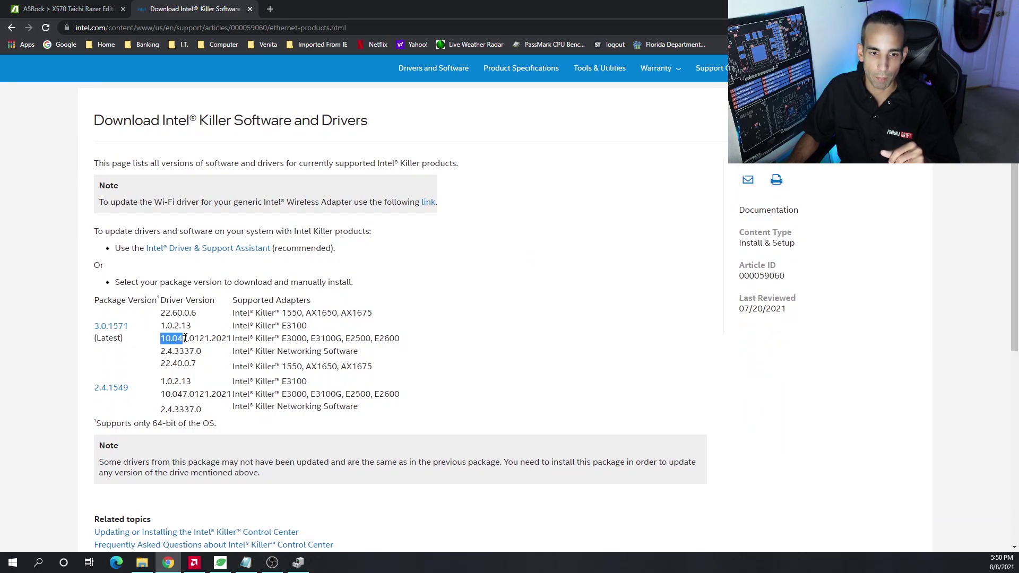
pyautogui.click(163, 397)
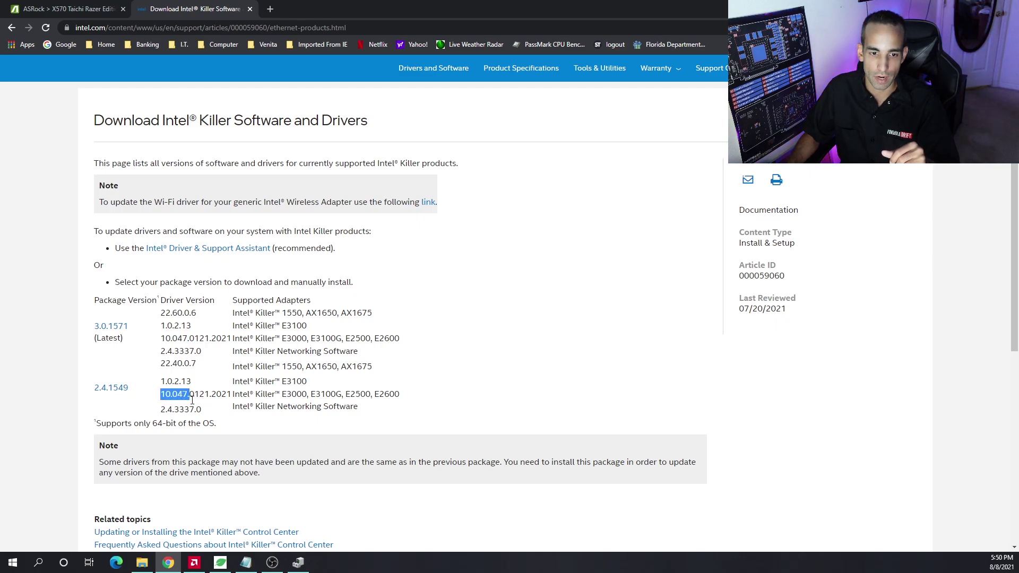
# - Compare ASRock's Killer Lan 10.043.0723.2020 release date with Intel's Last Reviewed date, ending on ASRock's table
pyautogui.click(75, 9)
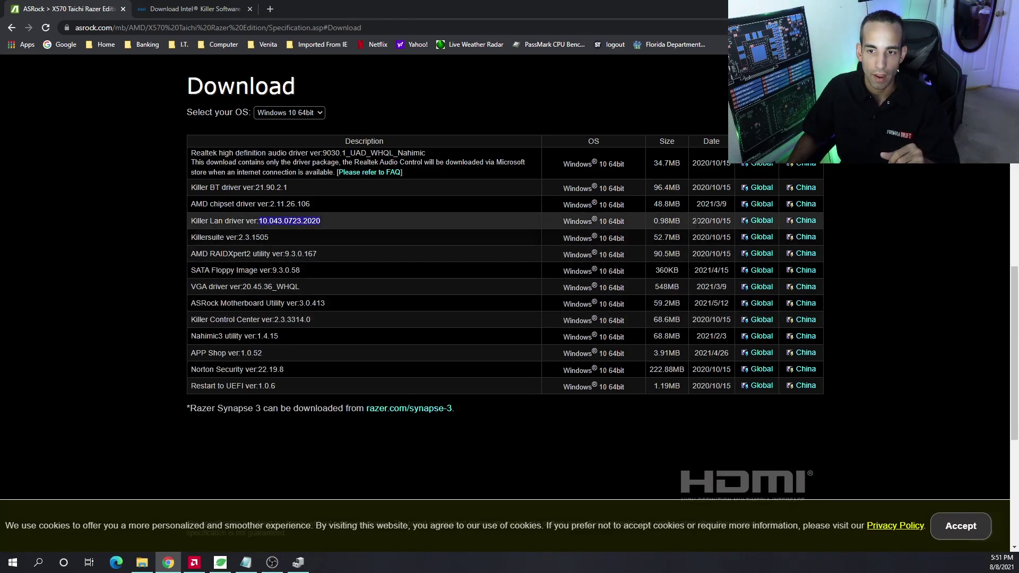
pyautogui.moveTo(692, 221); pyautogui.dragTo(701, 221)
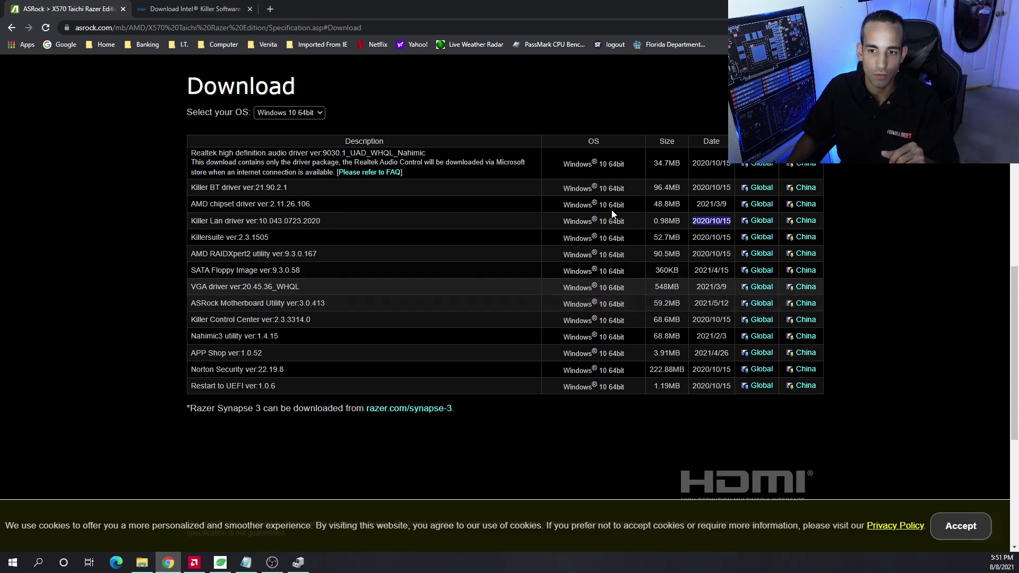
pyautogui.click(180, 9)
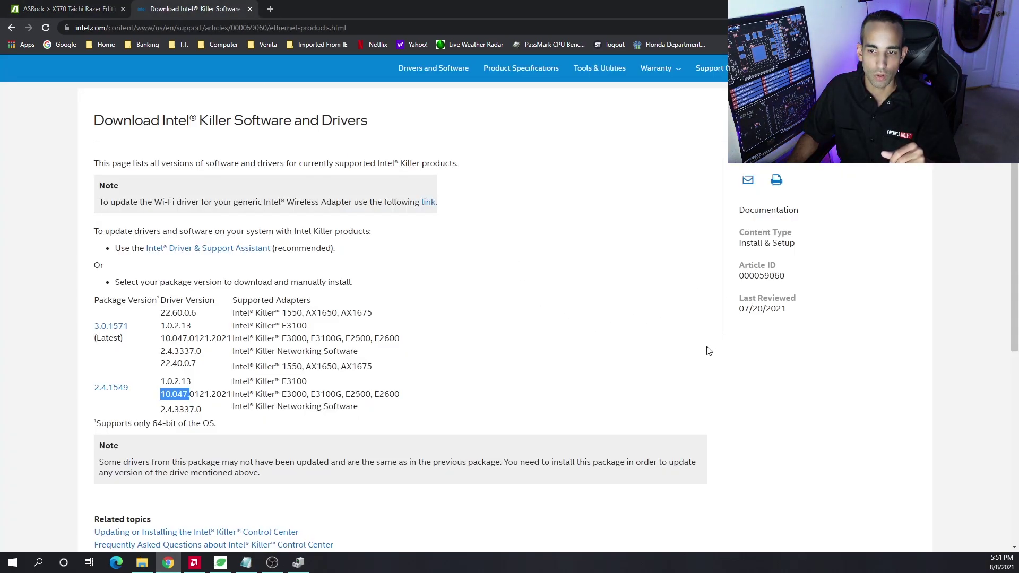
pyautogui.moveTo(738, 314); pyautogui.dragTo(787, 310)
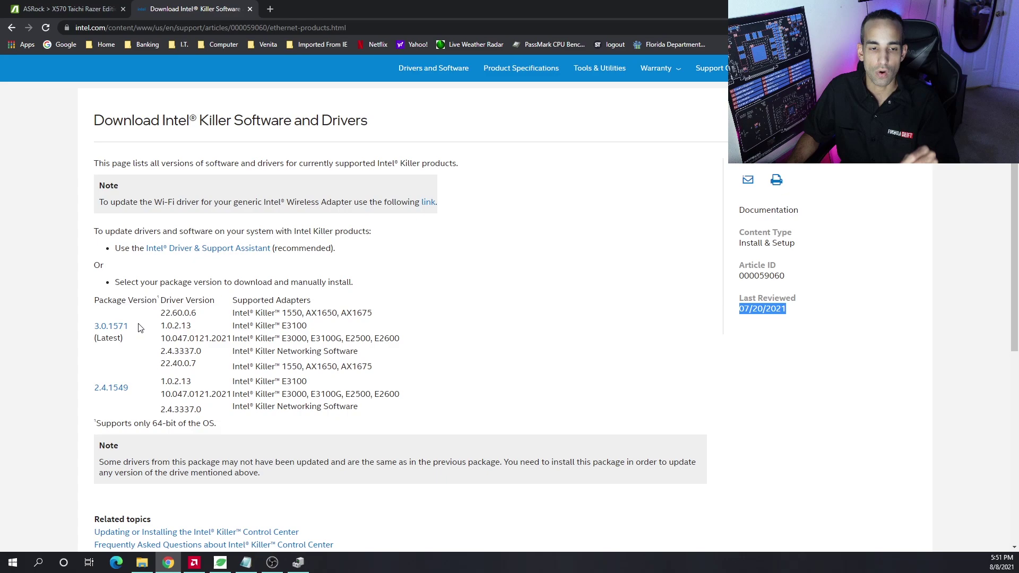
pyautogui.click(76, 6)
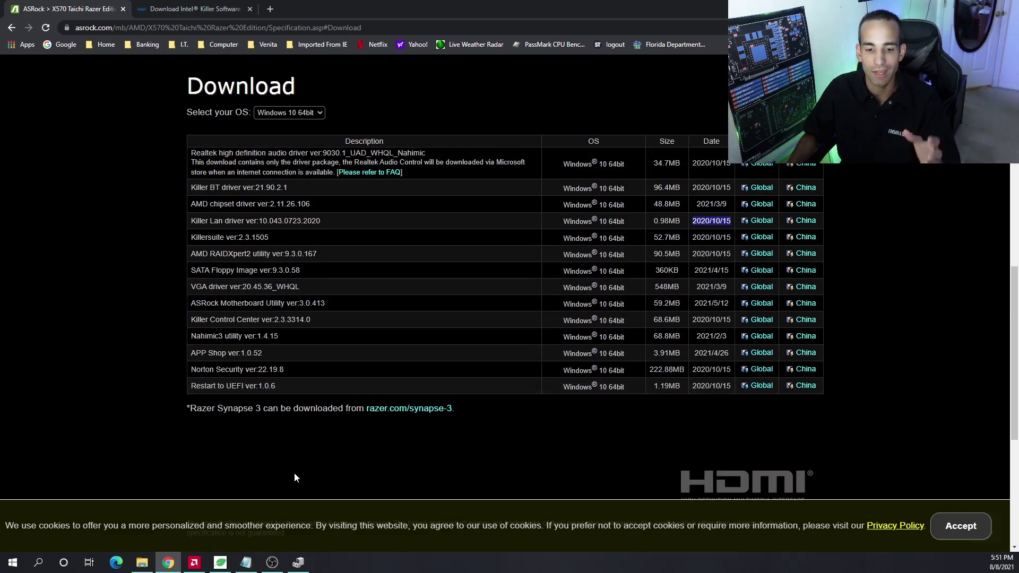
# - Open the Killer E3100G adapter's Advanced properties and set Advanced EEE to Enabled
pyautogui.click(245, 562)
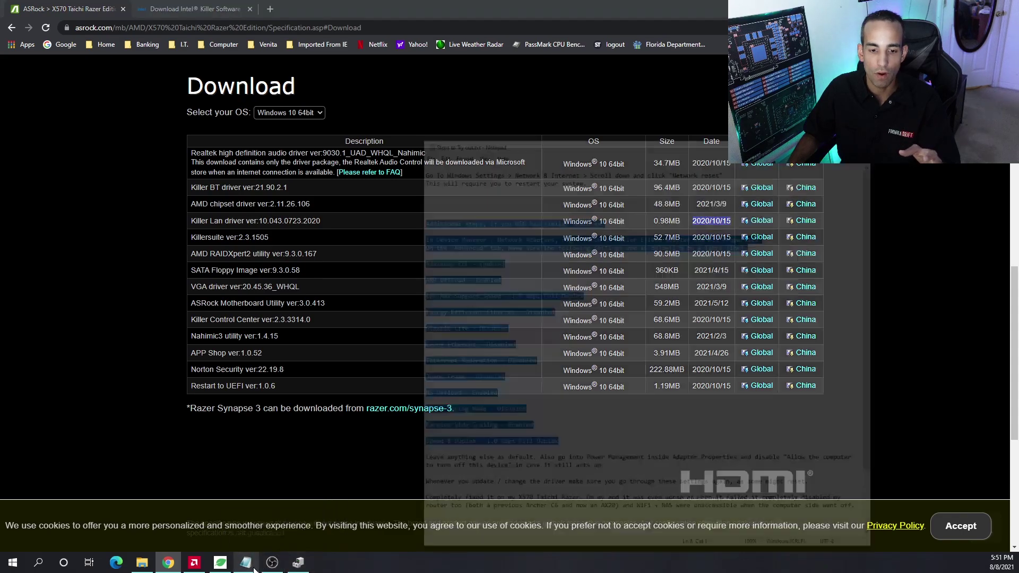
pyautogui.click(298, 562)
pyautogui.moveTo(336, 130); pyautogui.dragTo(278, 126)
pyautogui.rightClick(166, 287)
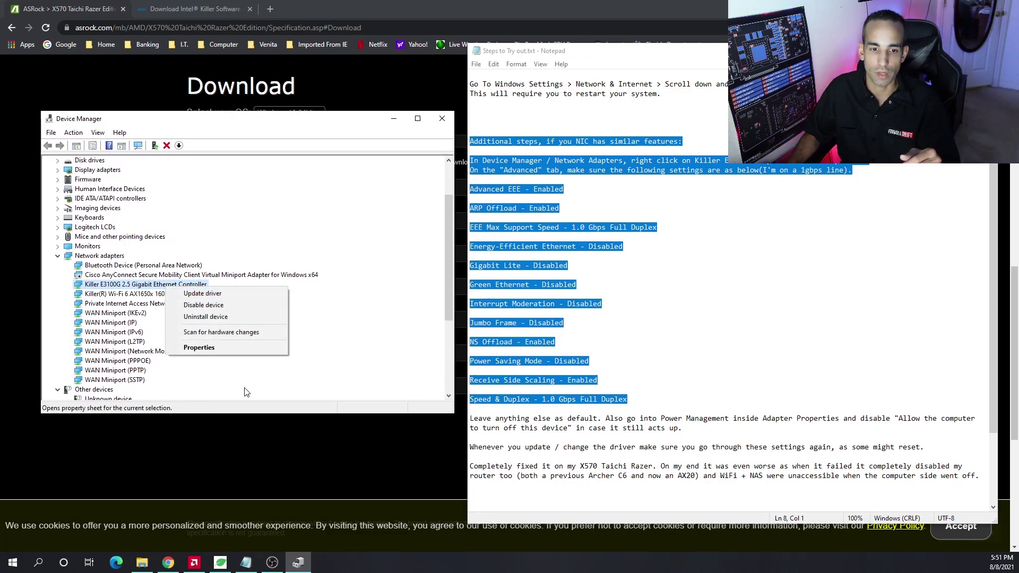
pyautogui.click(231, 349)
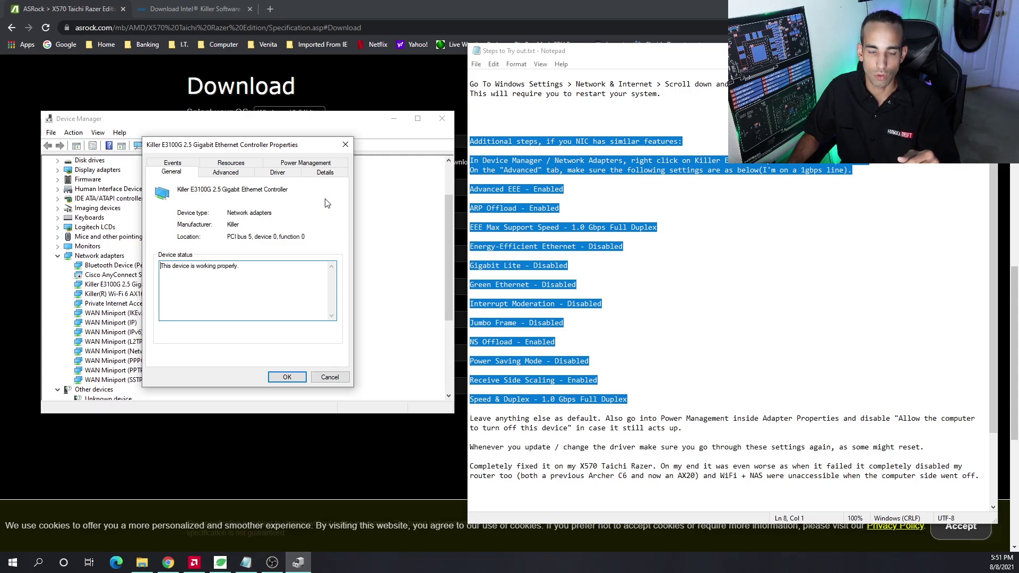
pyautogui.click(225, 173)
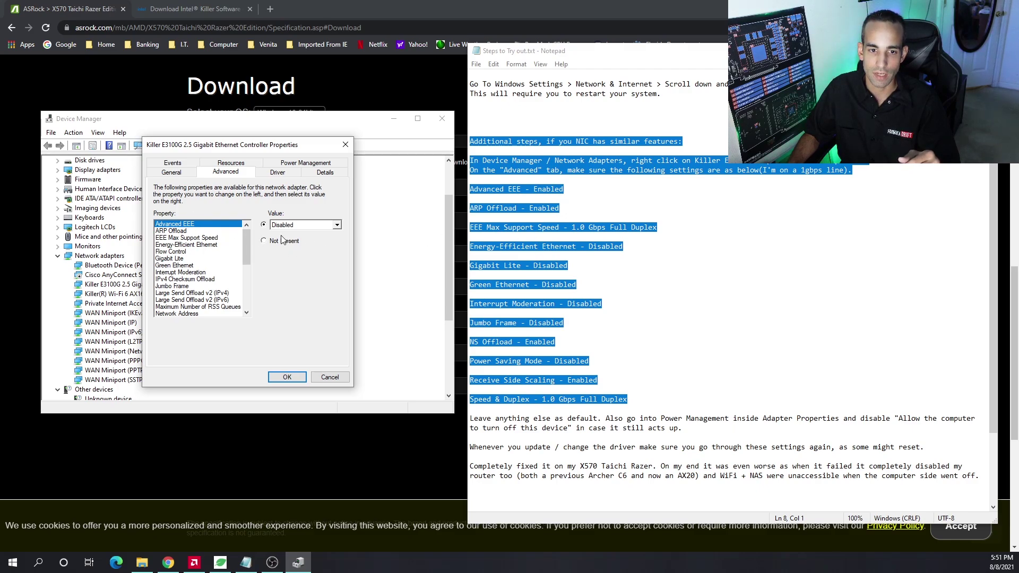
pyautogui.click(335, 226)
pyautogui.click(324, 242)
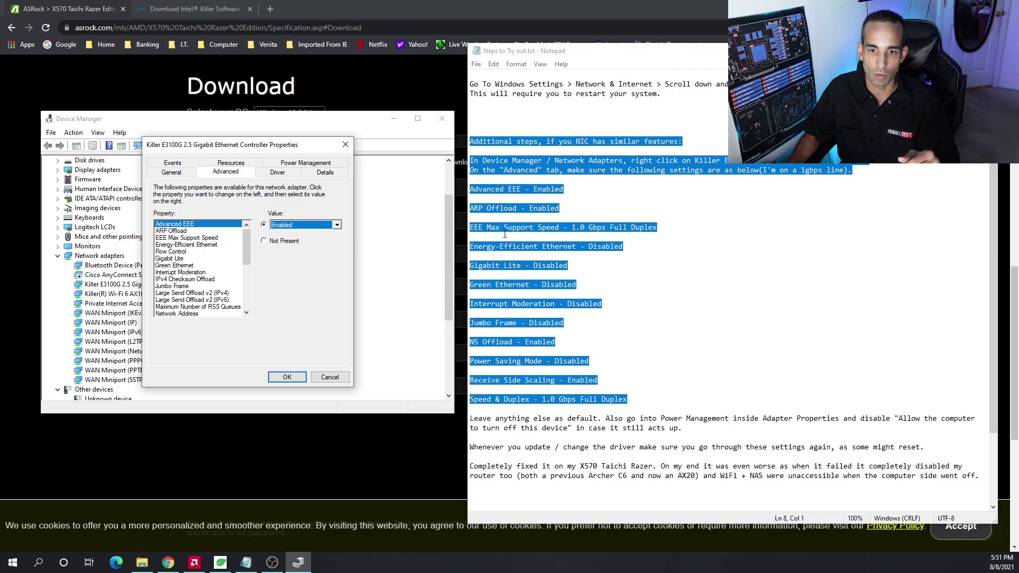
# - Review ARP Offload through Jumbo Frame, keeping EEE Max Support Speed at 1.0 Gbps Full Duplex
pyautogui.click(184, 231)
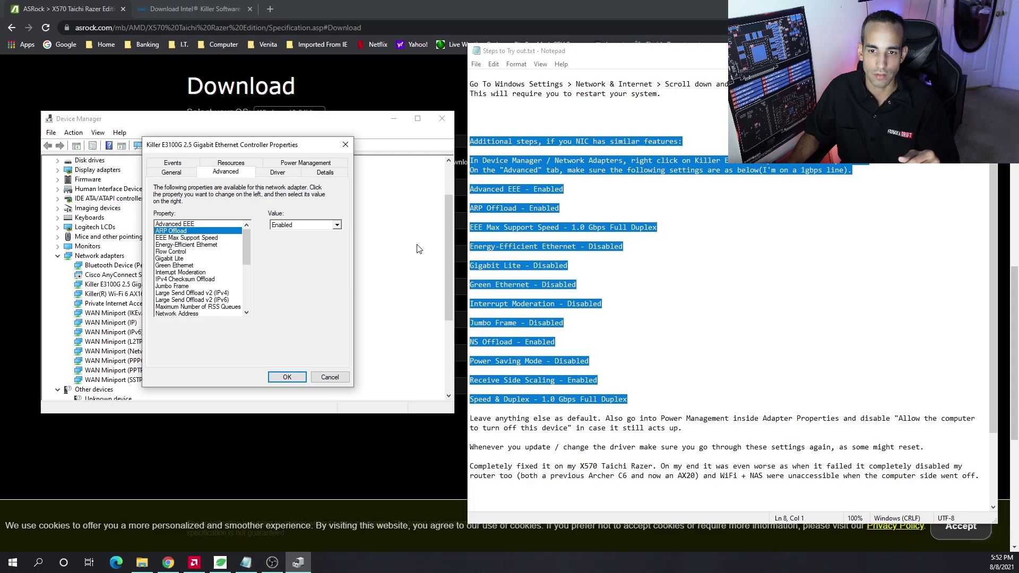
pyautogui.click(206, 239)
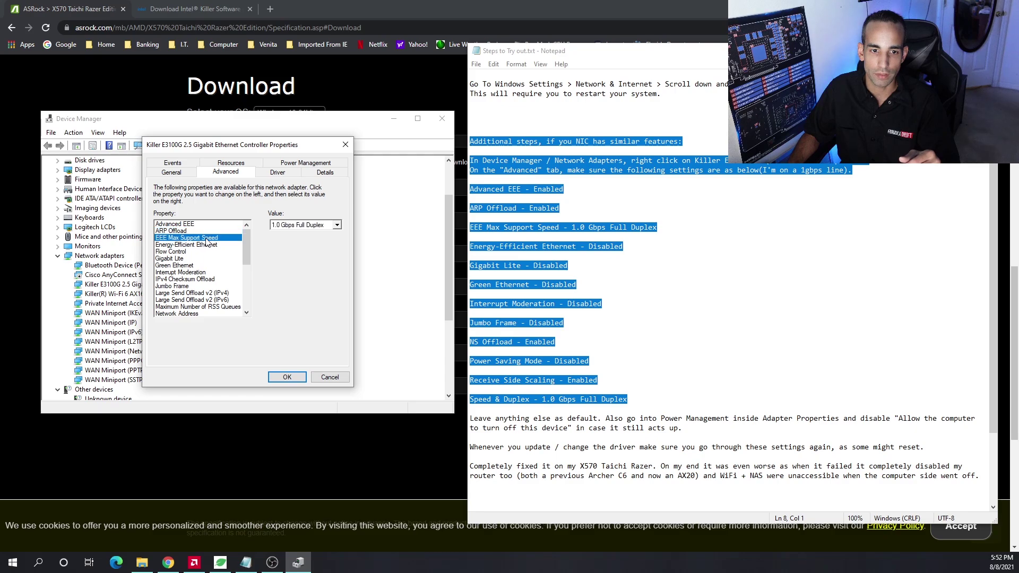
pyautogui.click(332, 225)
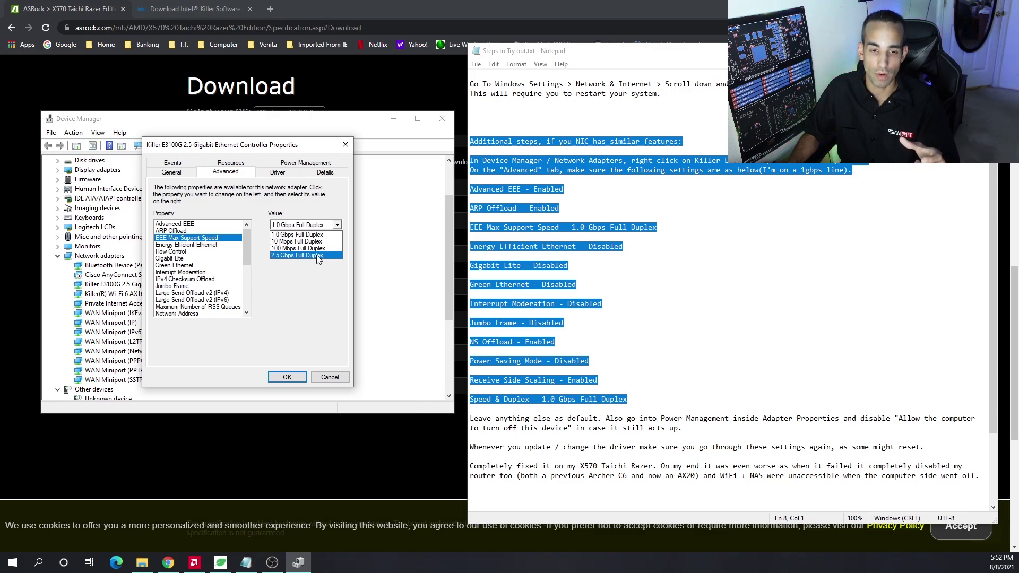
pyautogui.click(310, 267)
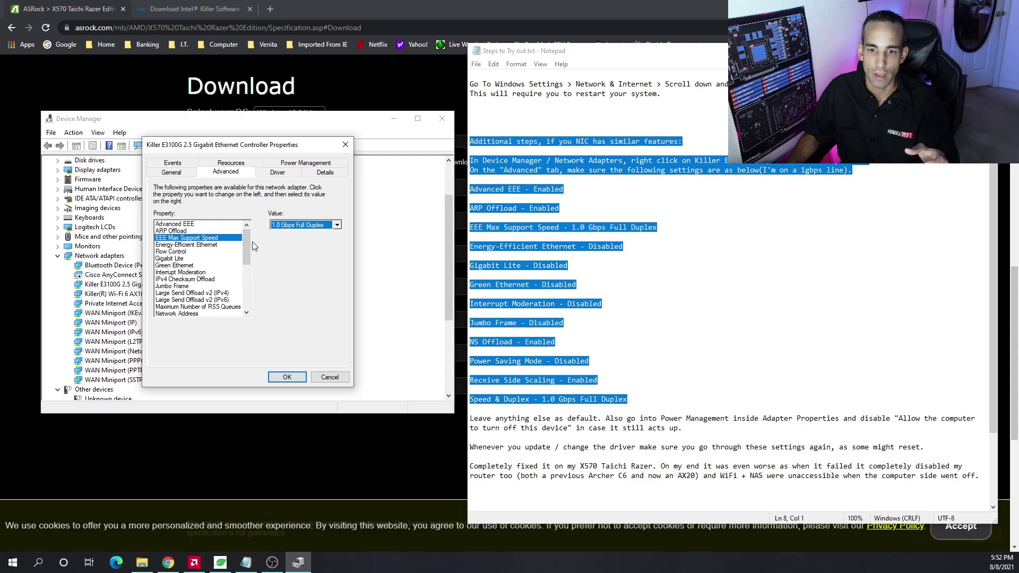
pyautogui.click(213, 244)
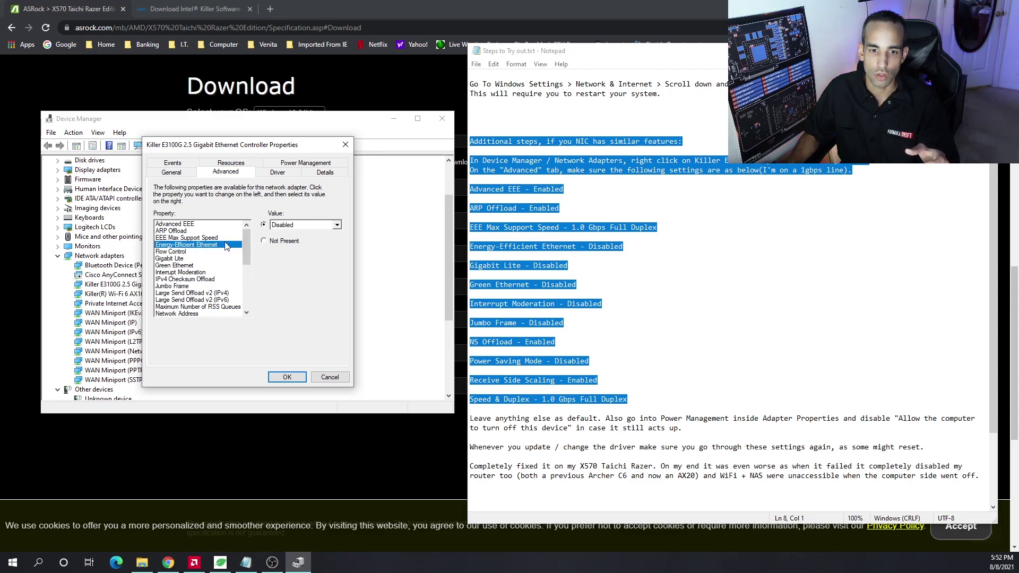
pyautogui.click(192, 259)
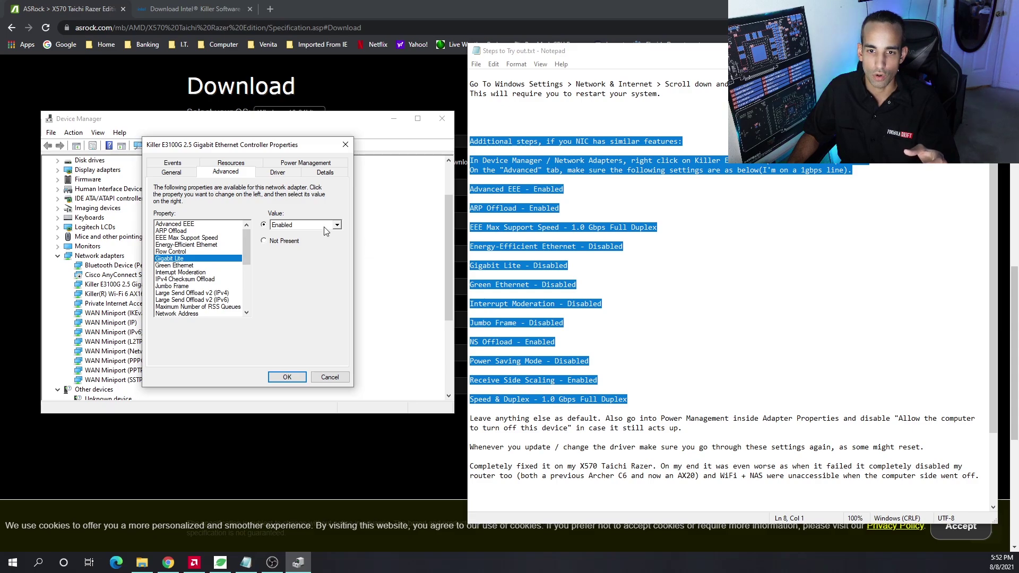
pyautogui.click(195, 265)
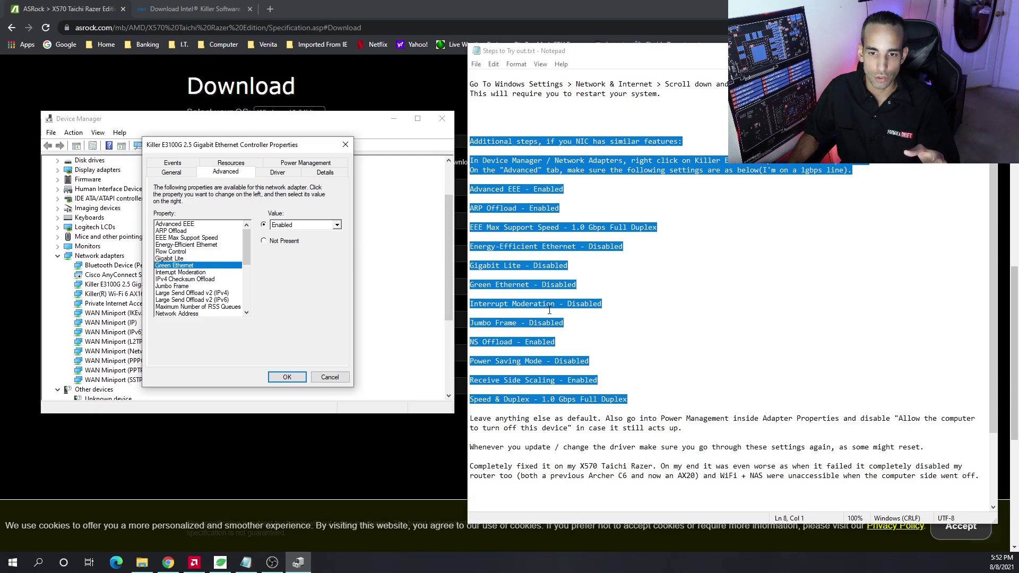
pyautogui.click(200, 274)
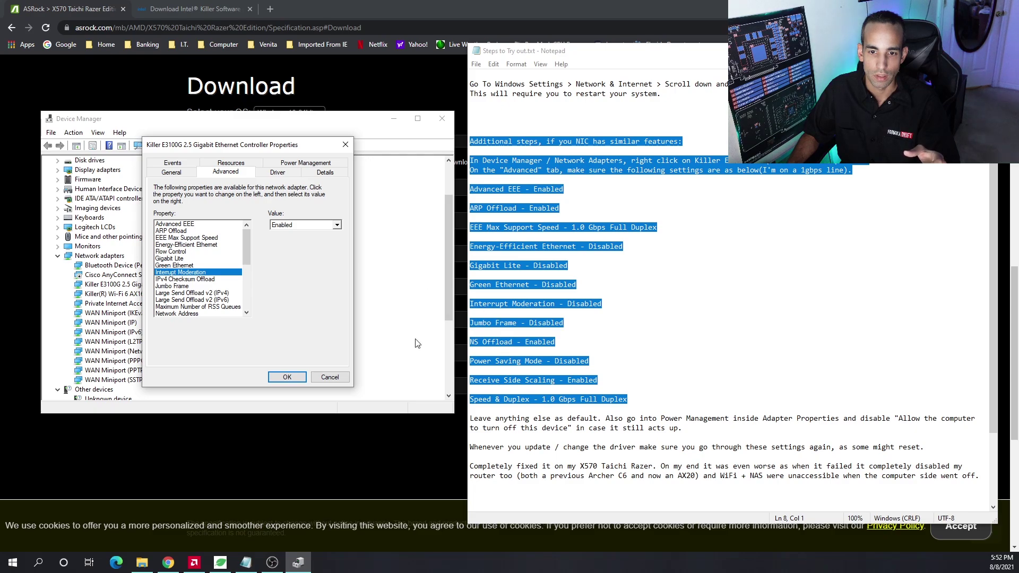
pyautogui.click(193, 287)
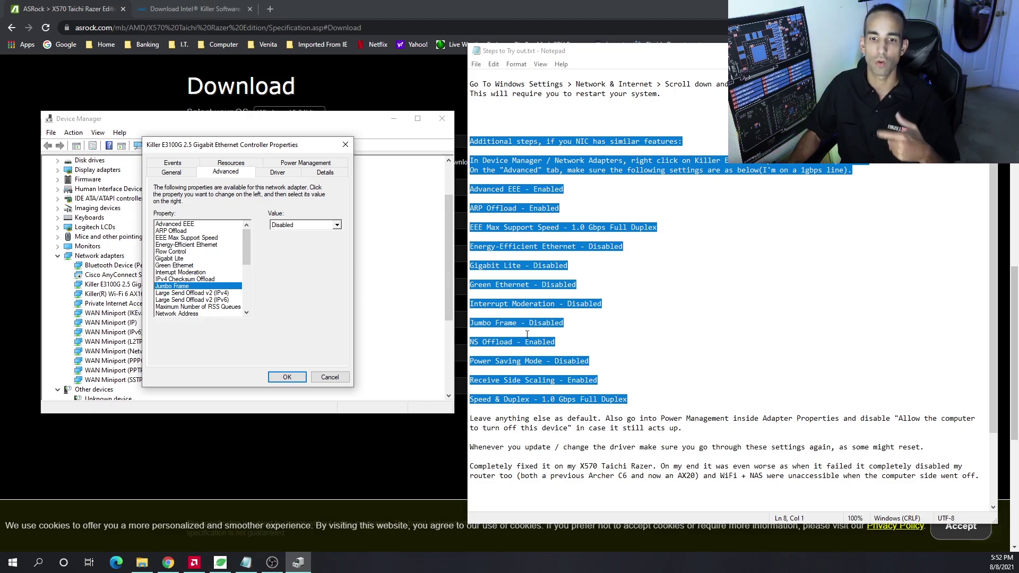
pyautogui.moveTo(246, 238); pyautogui.dragTo(244, 243)
pyautogui.click(184, 293)
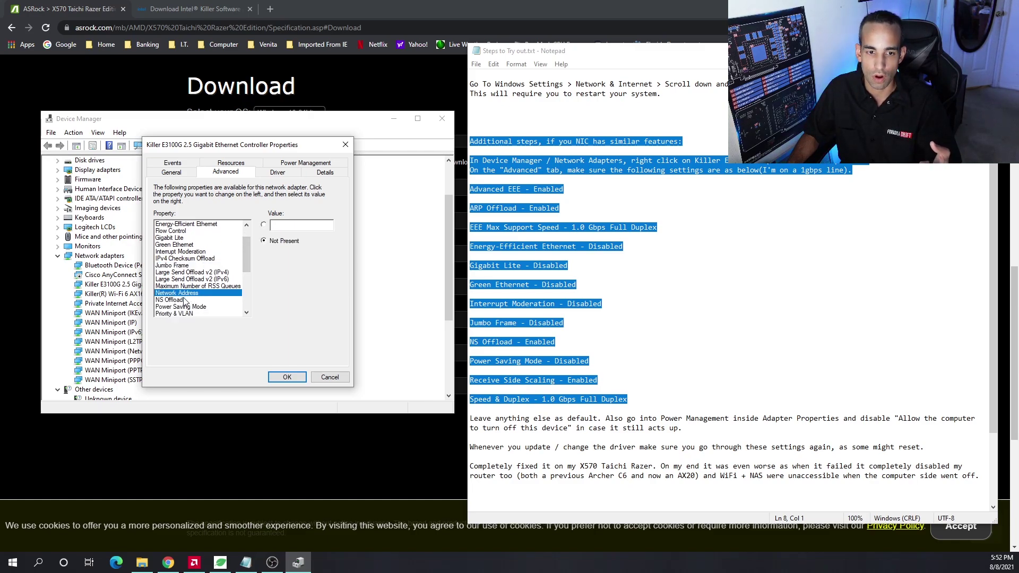
pyautogui.click(183, 300)
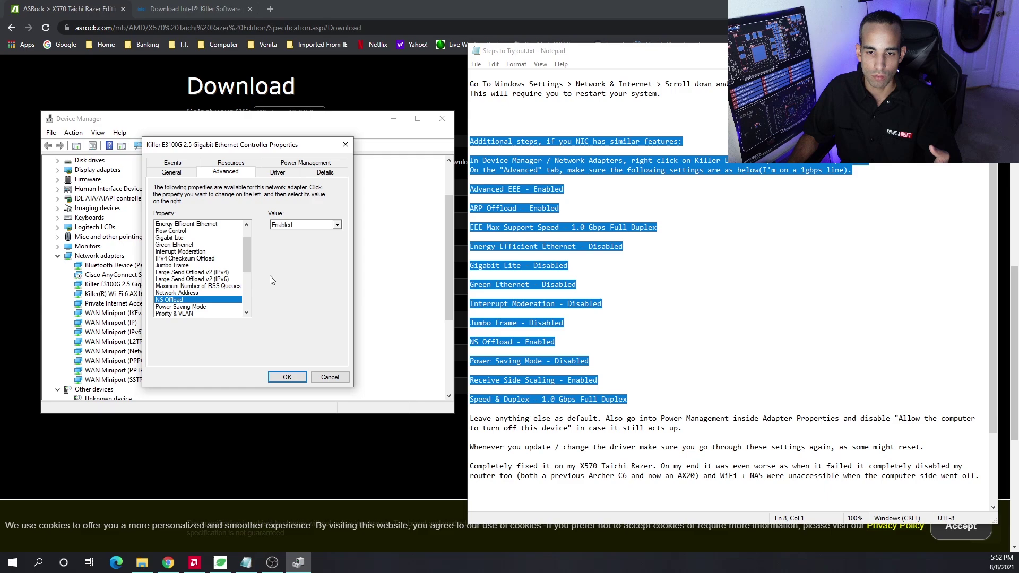
pyautogui.click(201, 307)
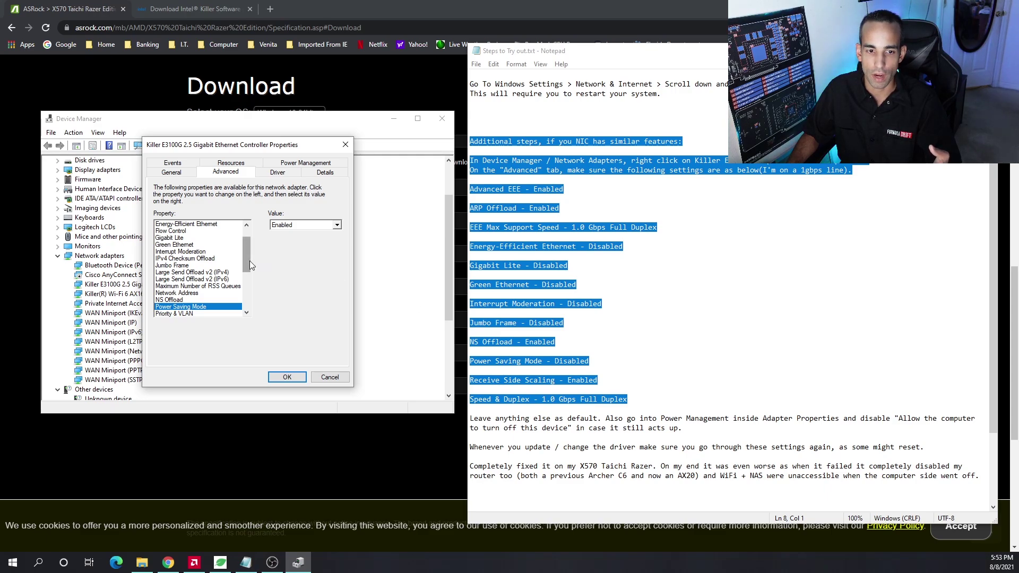
pyautogui.moveTo(251, 265); pyautogui.dragTo(251, 275)
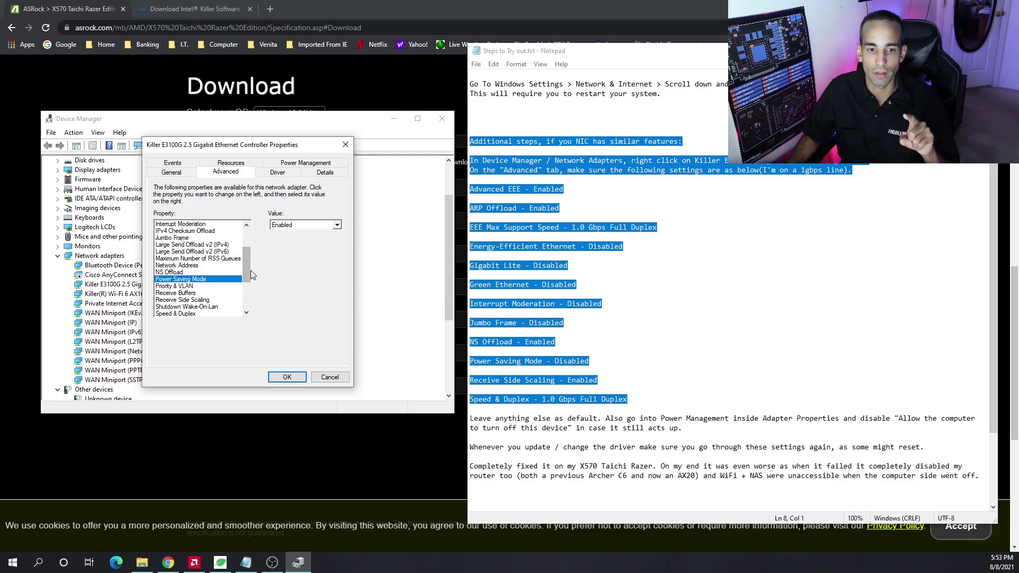
pyautogui.moveTo(247, 269); pyautogui.dragTo(246, 276)
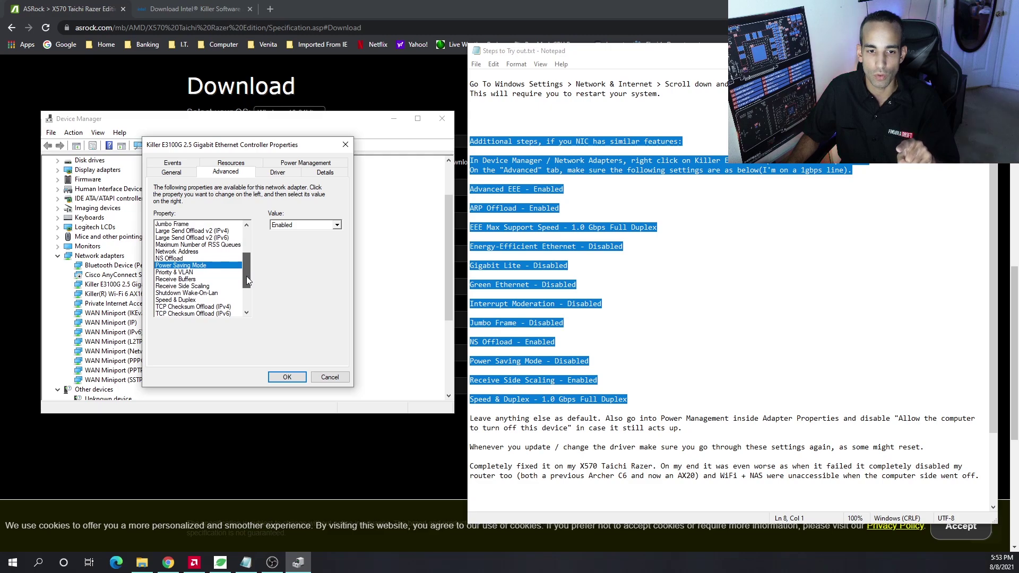
pyautogui.click(214, 286)
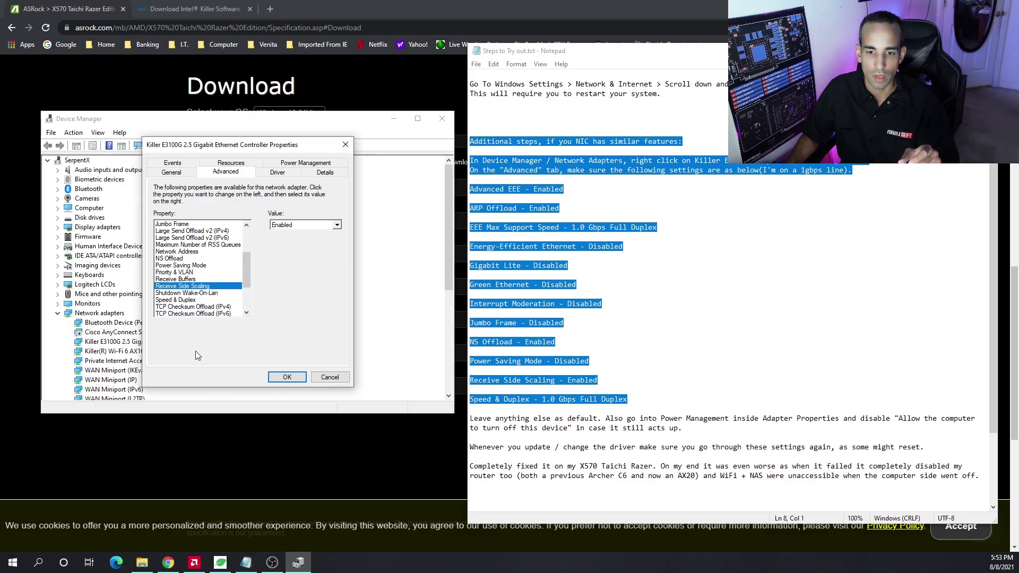
pyautogui.click(189, 299)
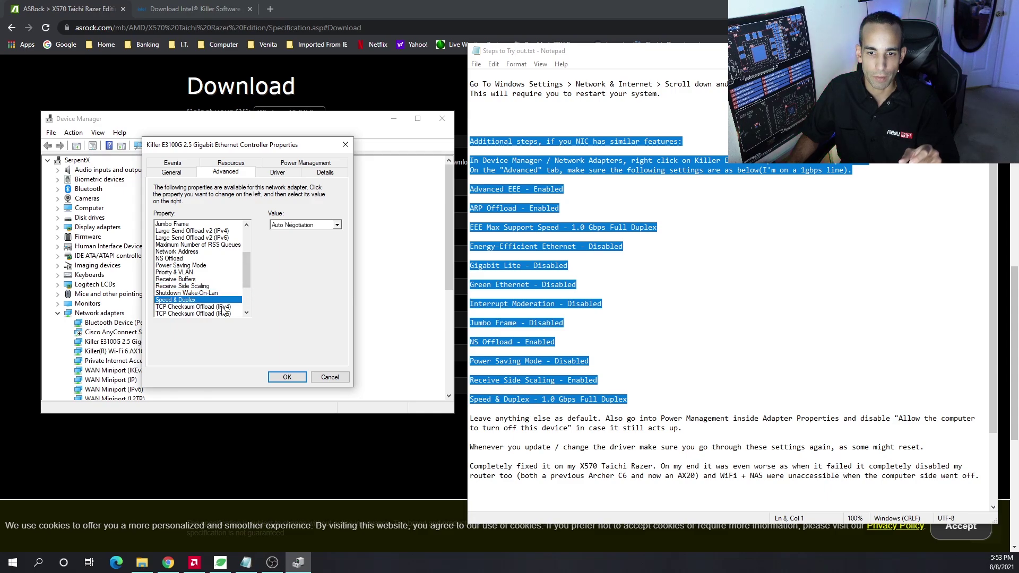
pyautogui.click(329, 226)
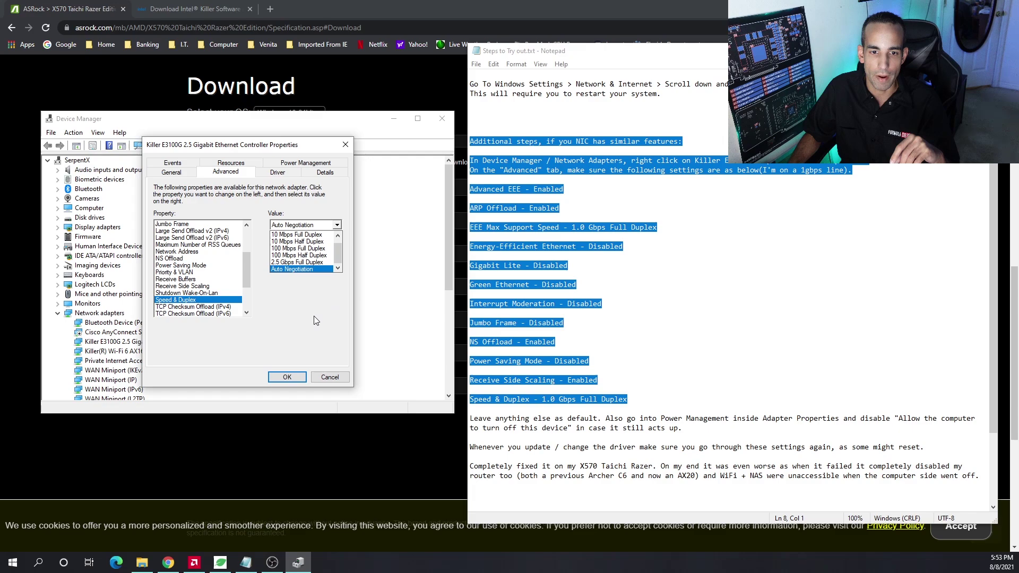
pyautogui.scroll(1, 343, 247)
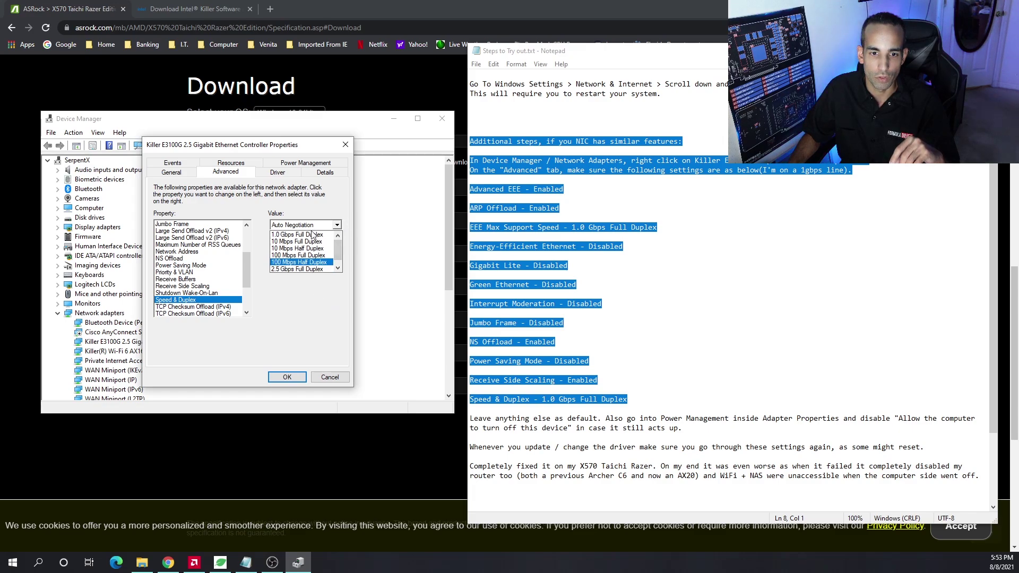
pyautogui.click(548, 322)
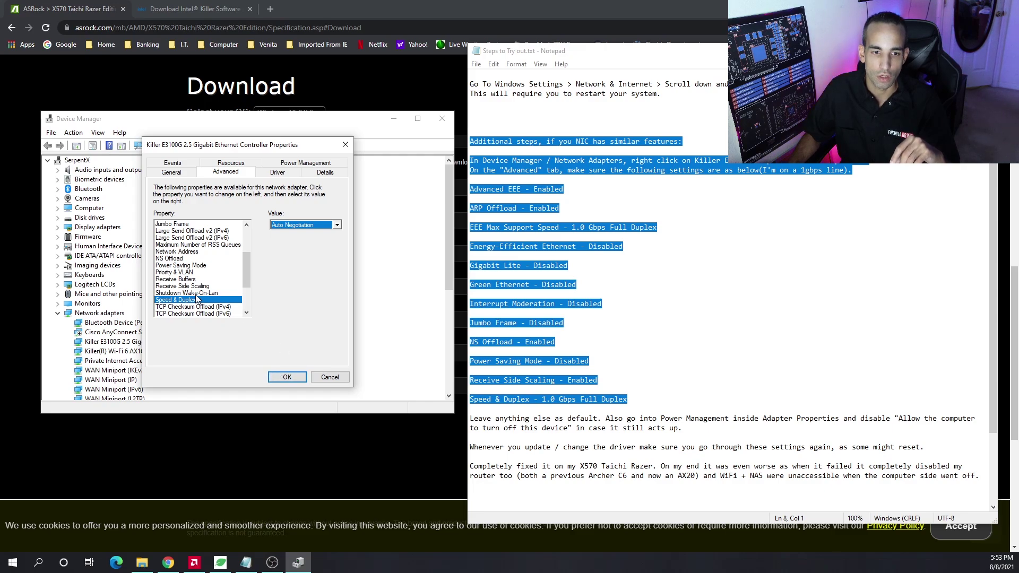
pyautogui.click(199, 267)
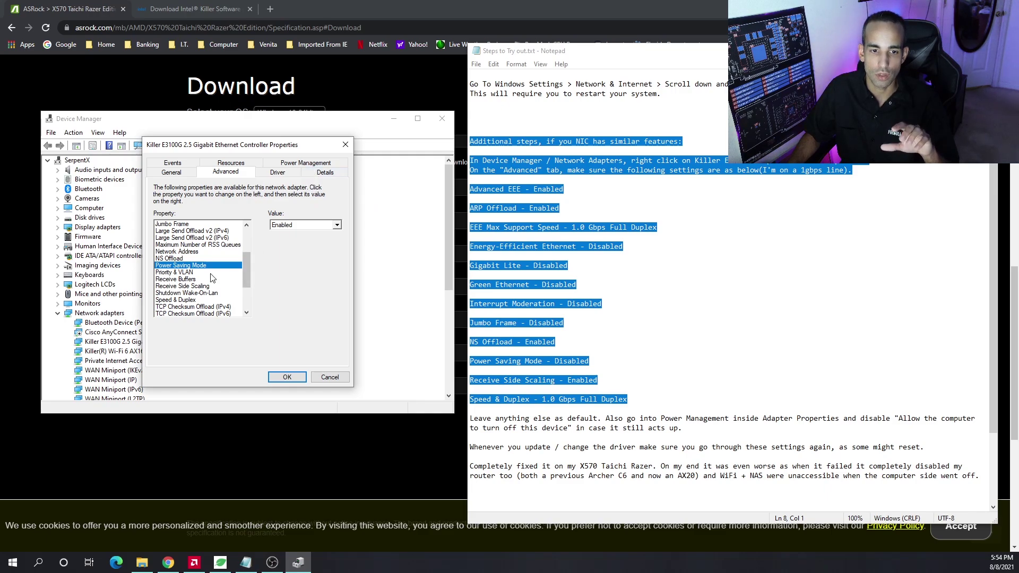
# - Uncheck 'Allow this device to wake the computer' under Power Management, then return to Advanced
pyautogui.click(312, 165)
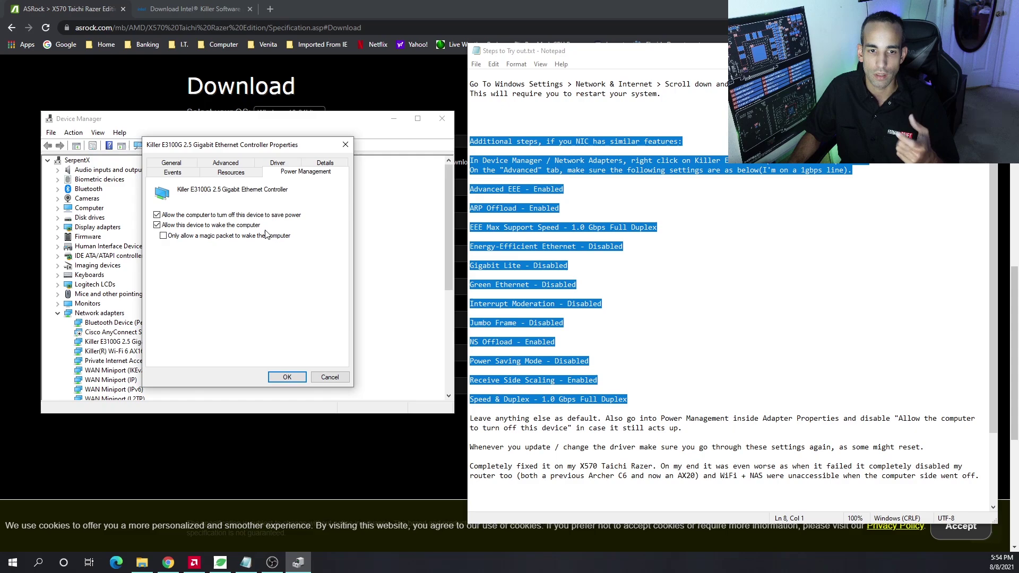
pyautogui.click(157, 226)
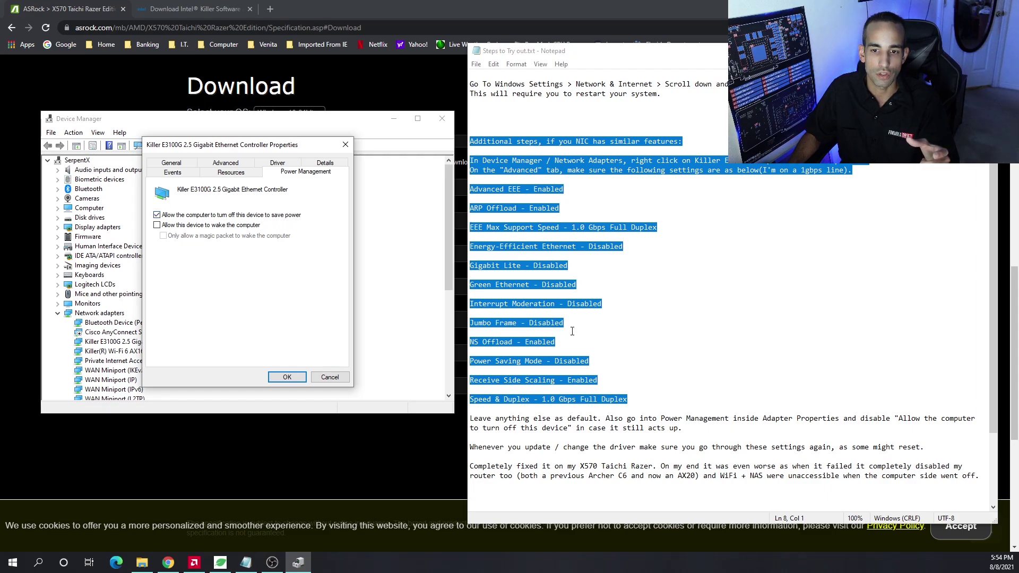
pyautogui.click(226, 163)
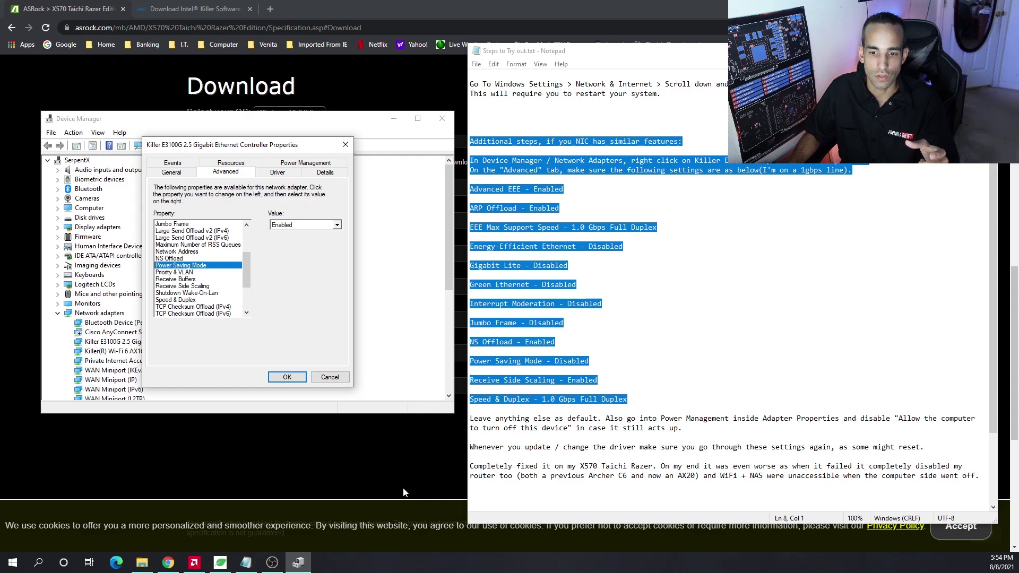
# - Close the adapter properties and Device Manager, and minimize the Notepad notes
pyautogui.click(320, 374)
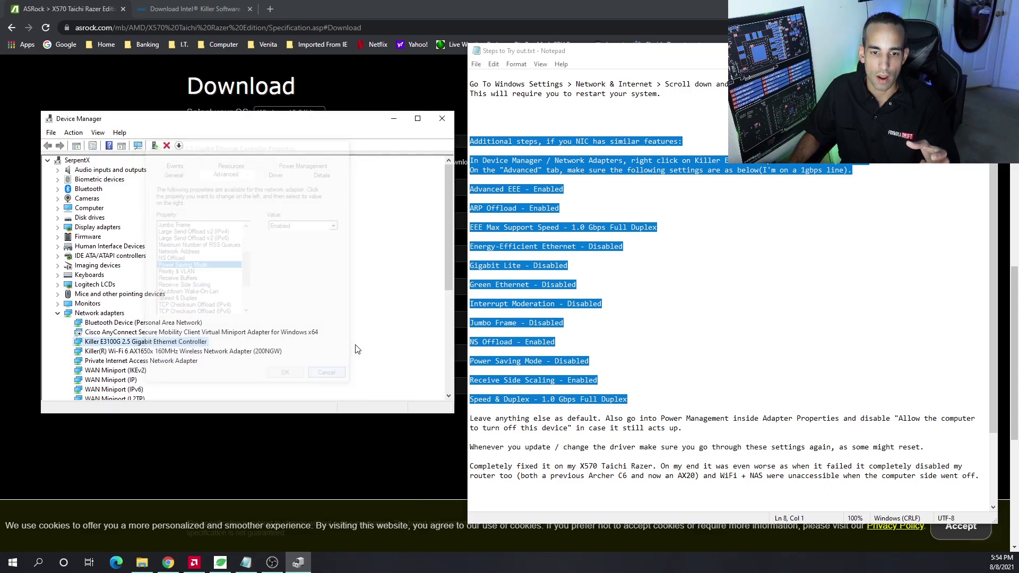
pyautogui.click(441, 122)
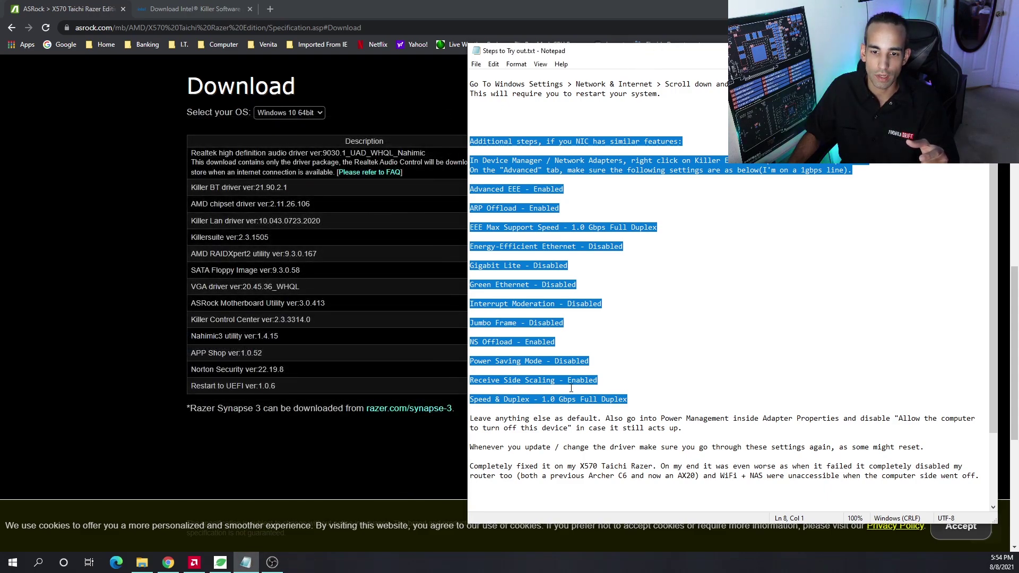
pyautogui.click(986, 50)
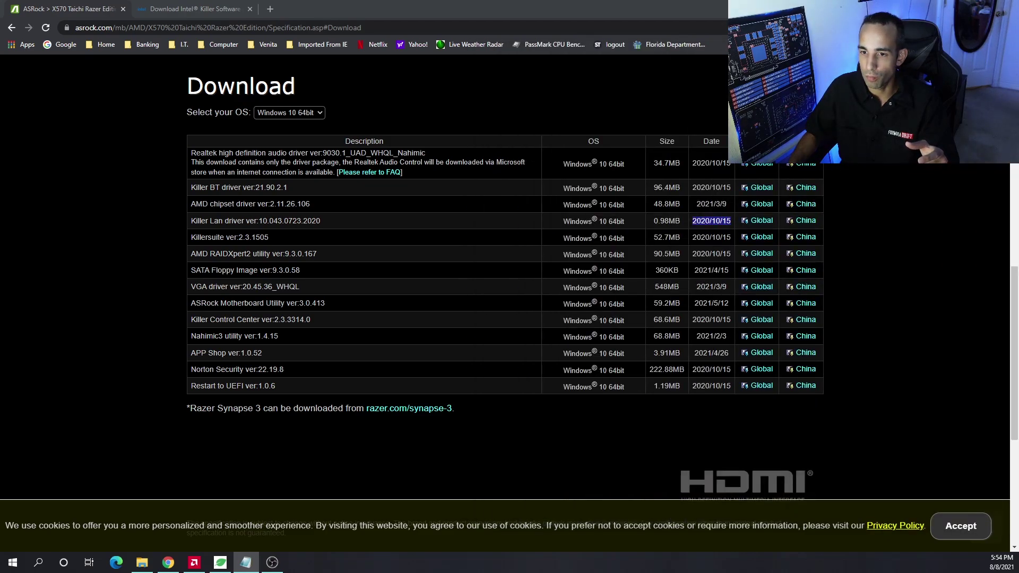
# - Show the X570 Taichi Razer Edition BIOS list, with BIOS 1.50 latest and Beta BIOS L1.53
pyautogui.scroll(4, 489, 184)
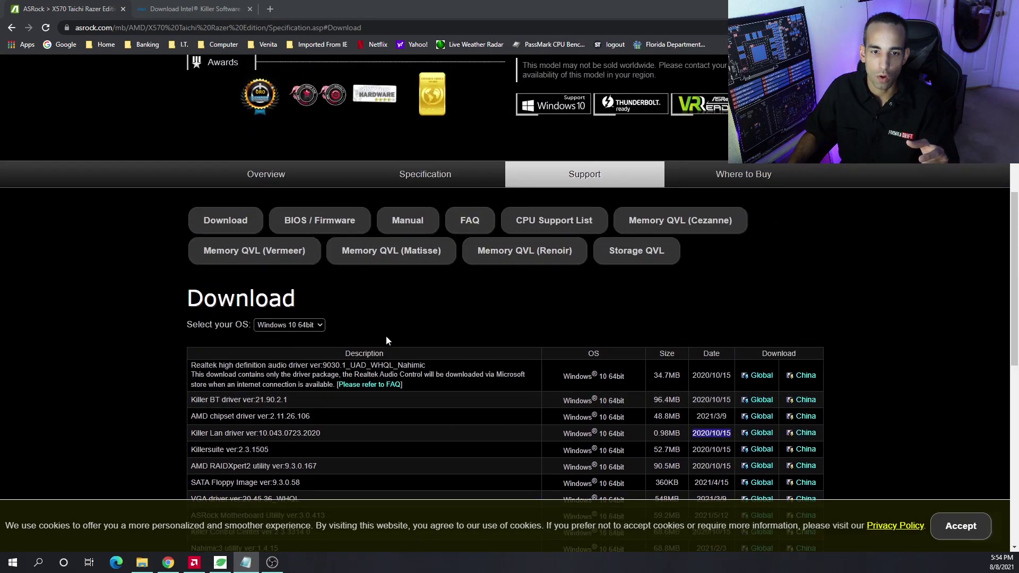
pyautogui.click(324, 224)
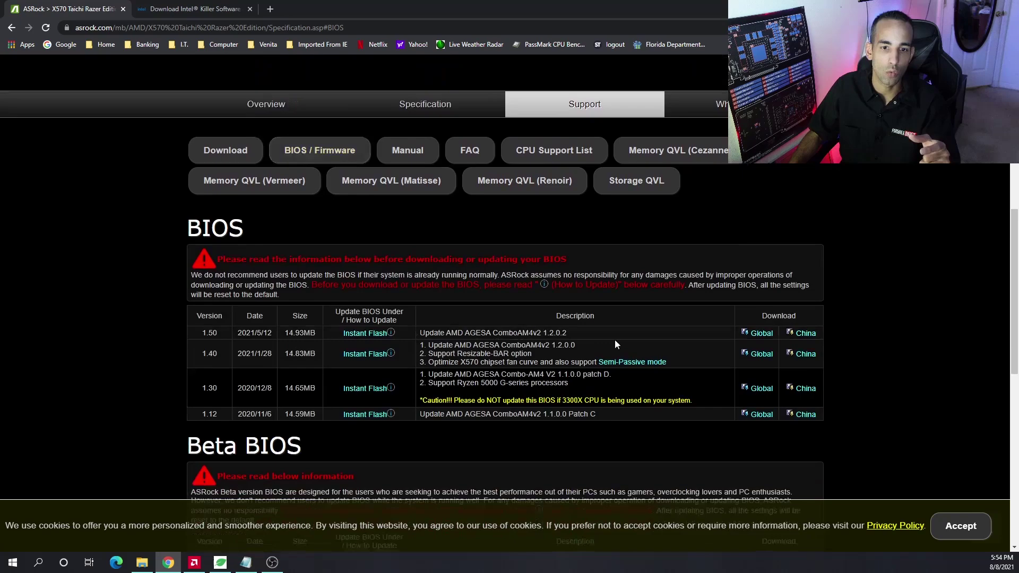
pyautogui.scroll(-3, 784, 324)
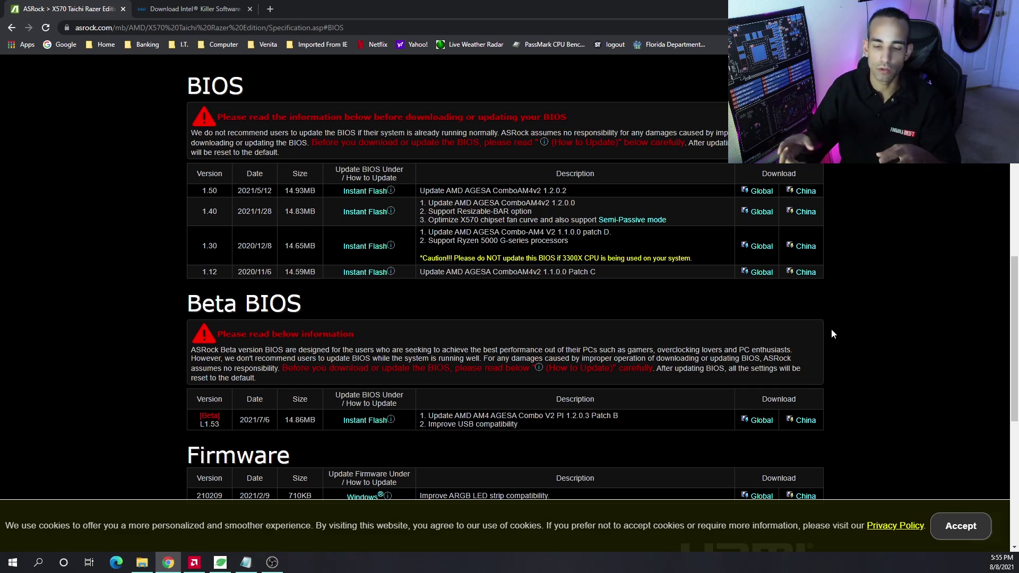
pyautogui.scroll(-1, 832, 330)
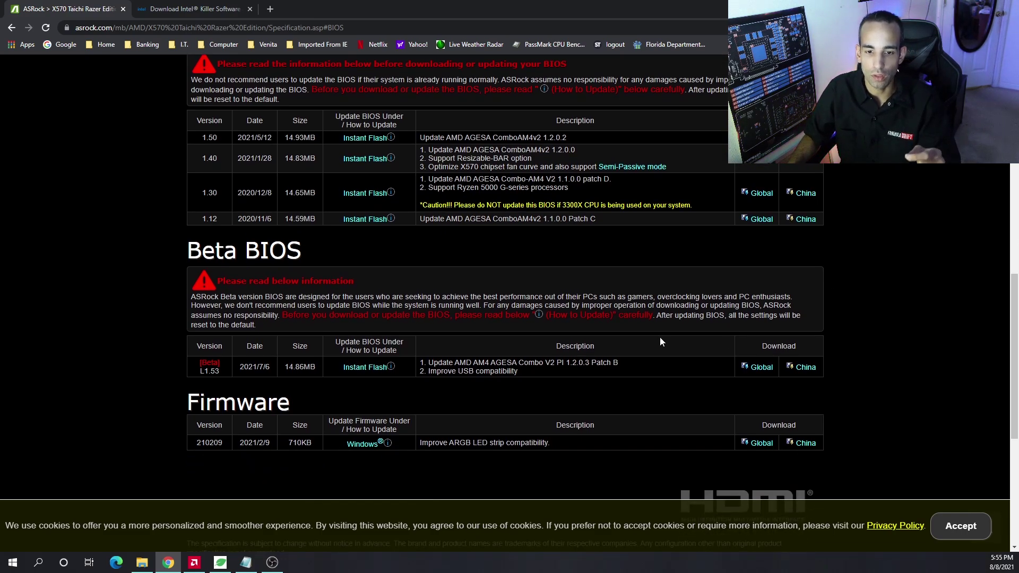
pyautogui.scroll(2, 515, 377)
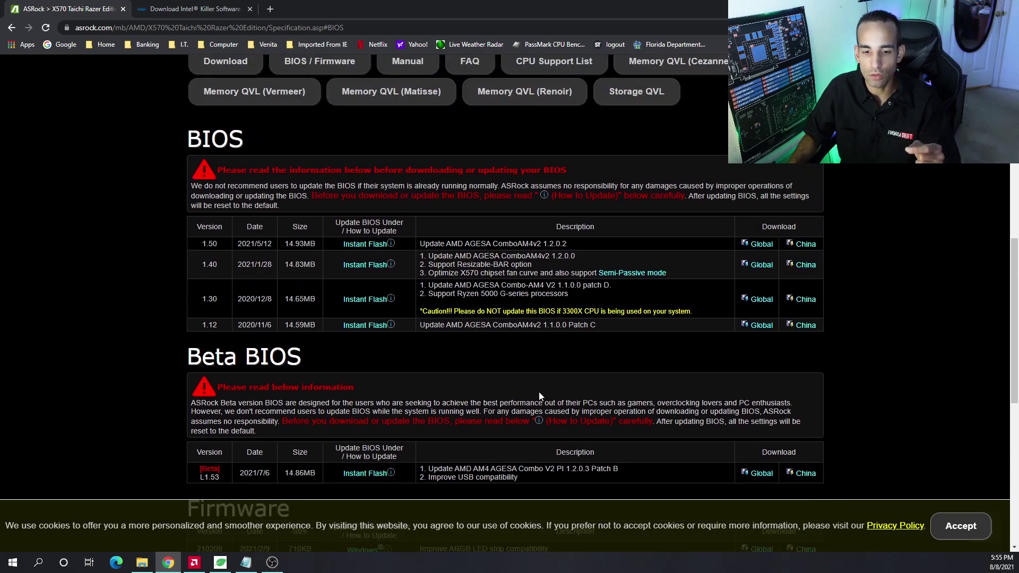
pyautogui.scroll(-1, 539, 392)
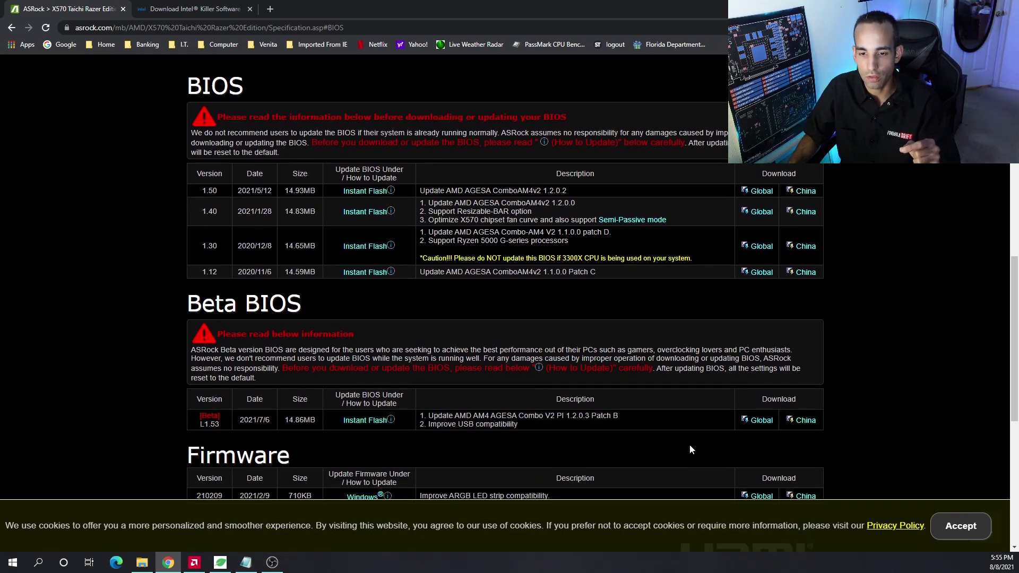